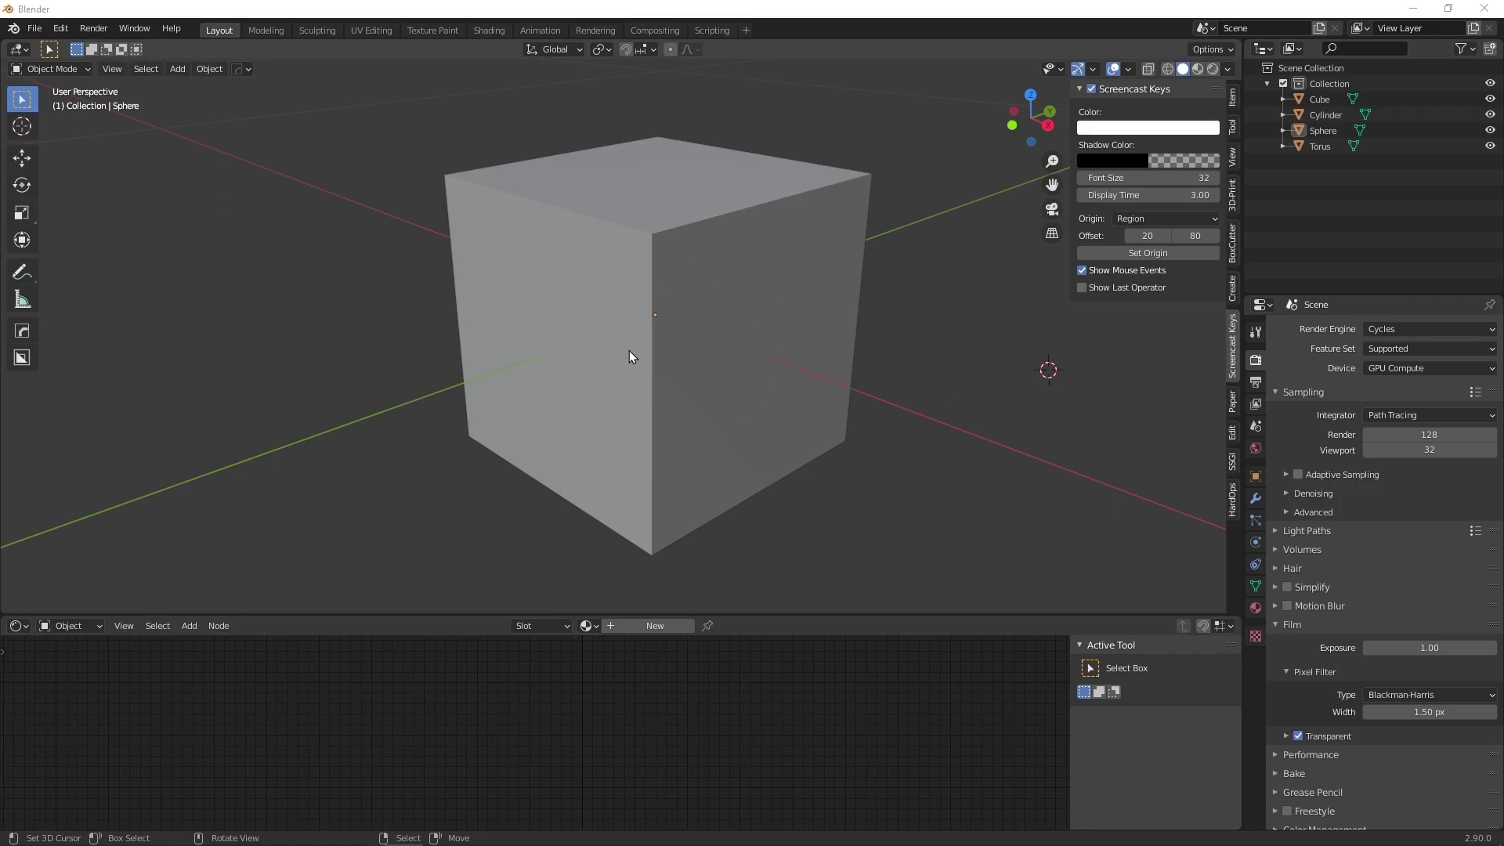
# Step: Toggle X-Ray on and off, then cycle the selection through overlapping objects to the Torus
pyautogui.click(1149, 70)
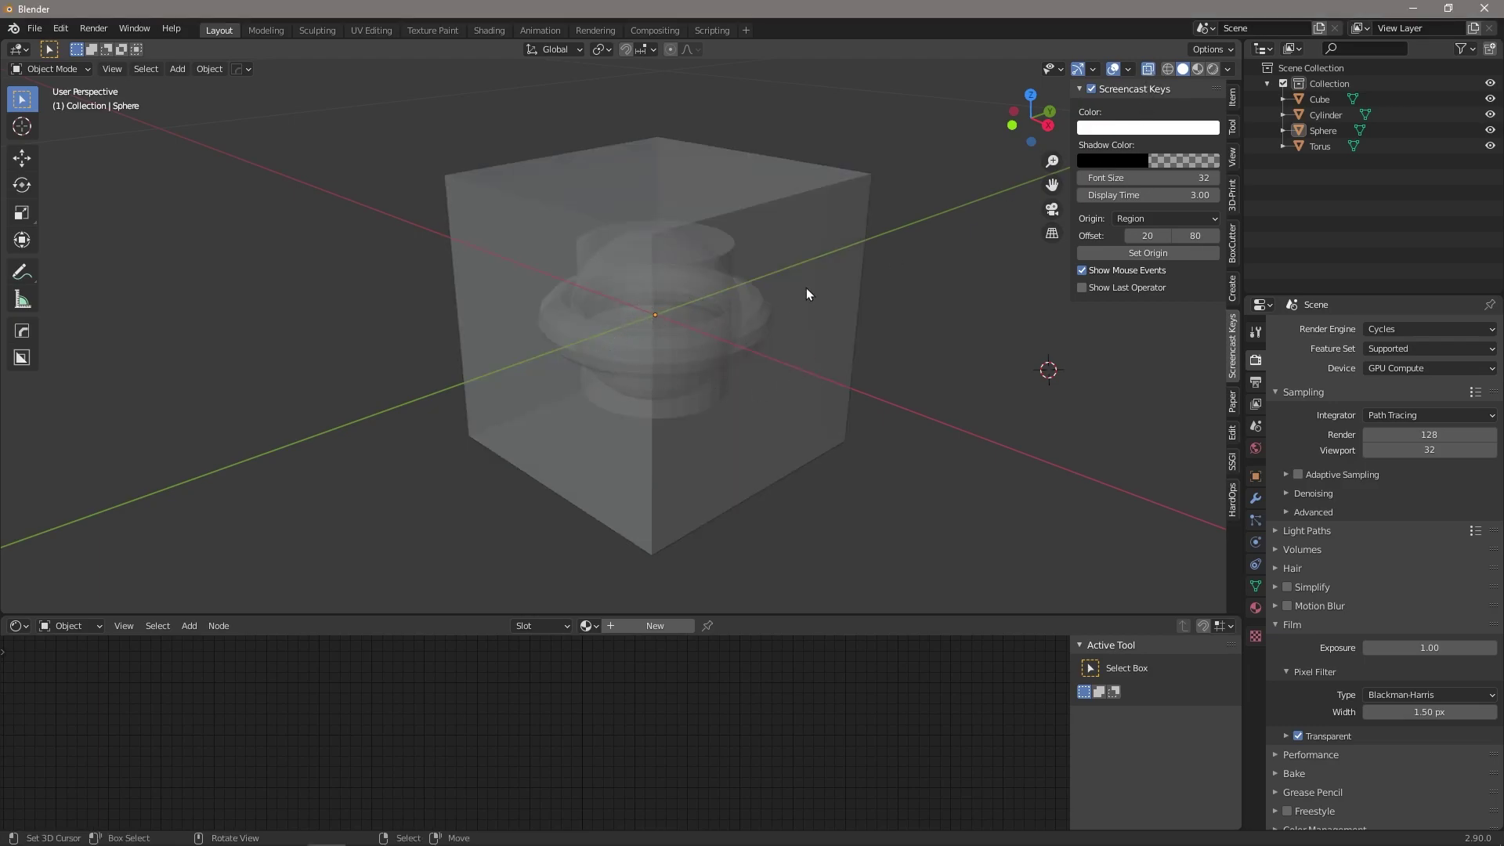
pyautogui.click(1149, 71)
pyautogui.click(670, 320)
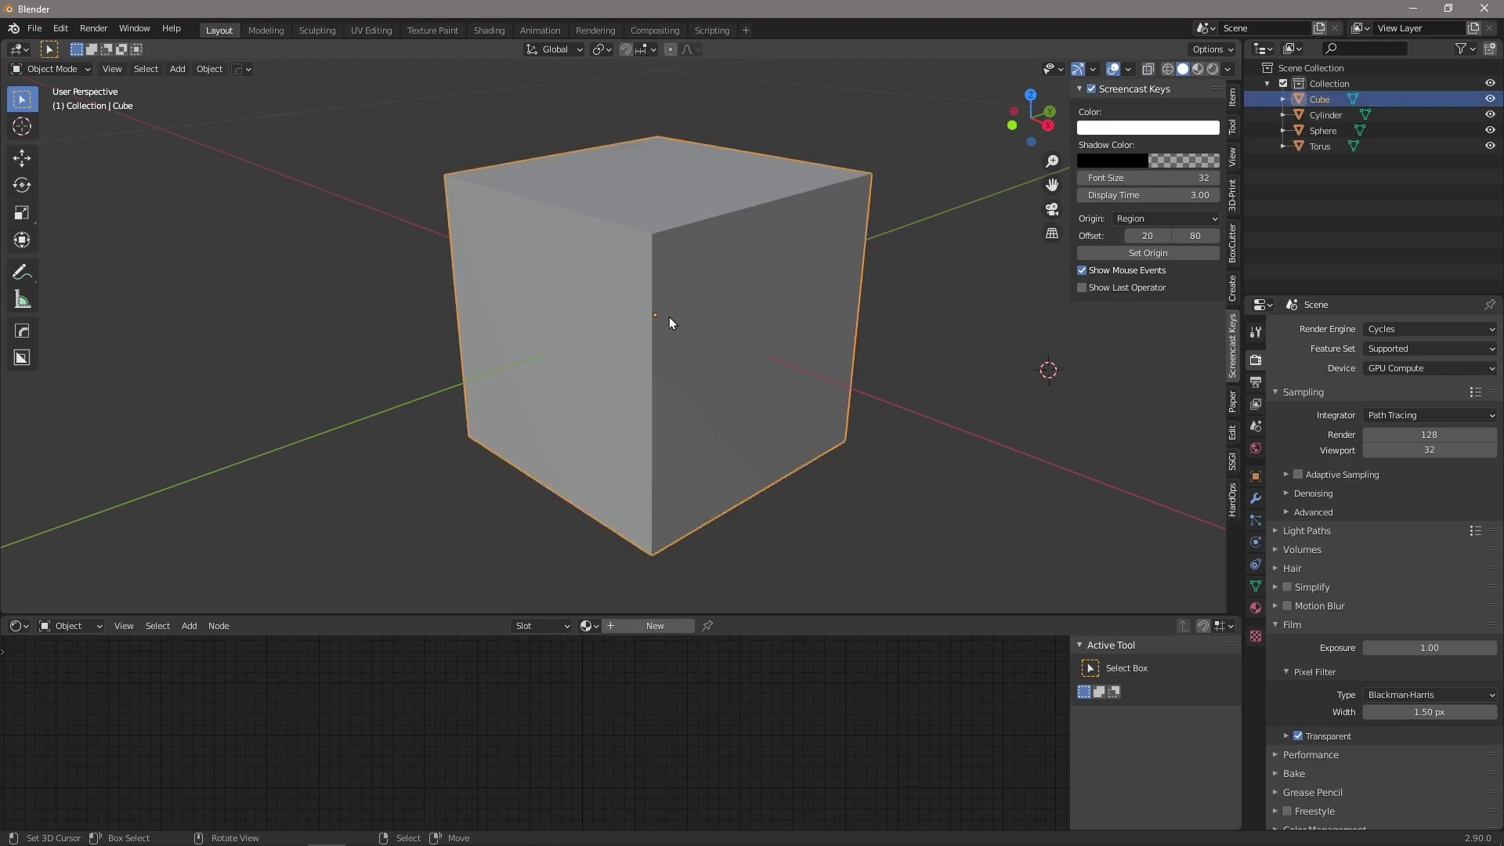
pyautogui.rightClick(669, 317)
pyautogui.rightClick(659, 364)
pyautogui.rightClick(664, 401)
pyautogui.rightClick(664, 401)
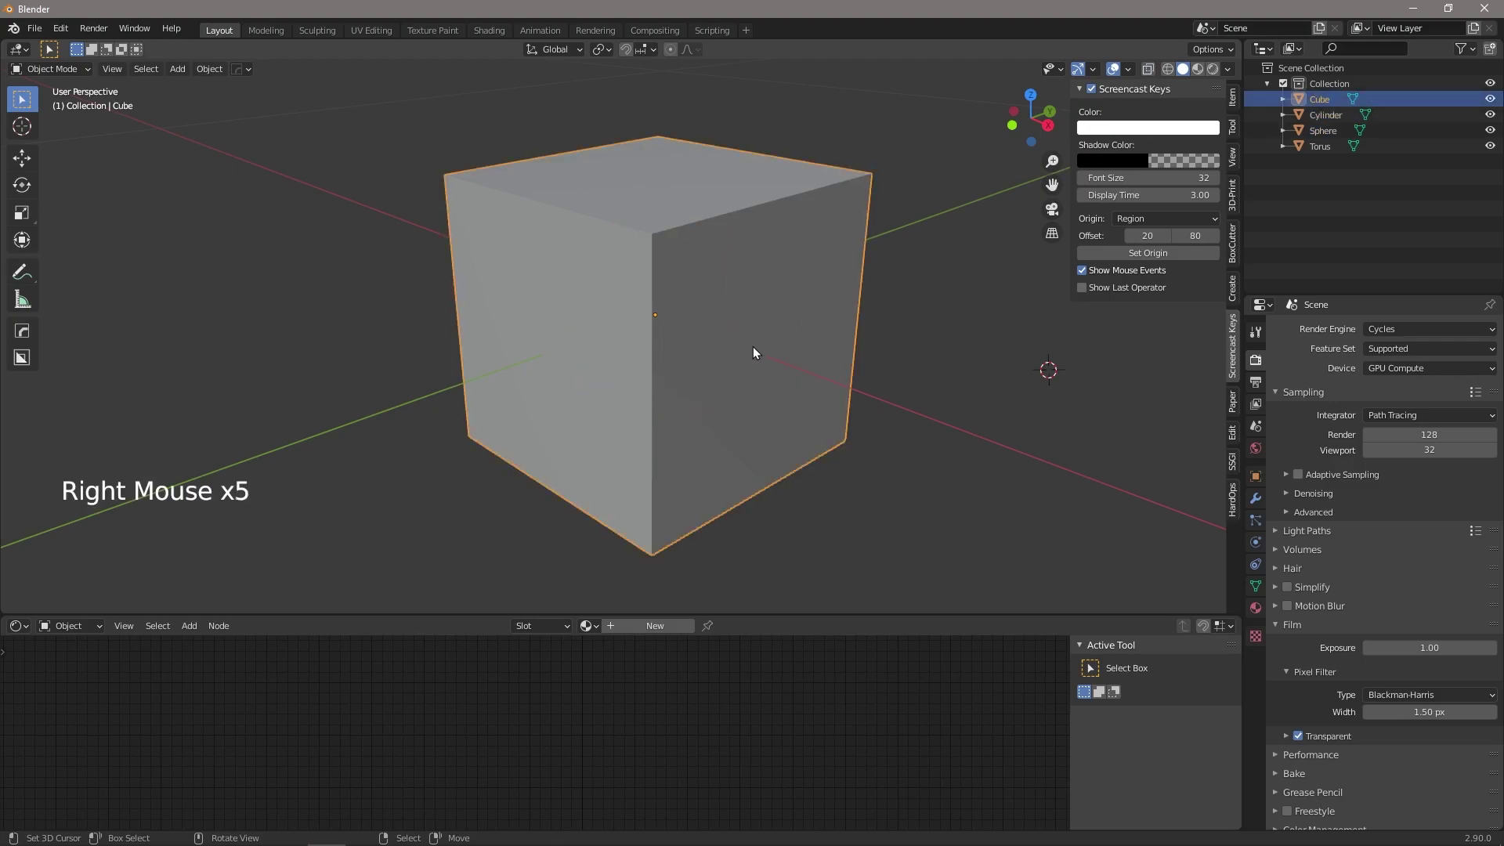
pyautogui.rightClick(700, 364)
# Step: Deselect everything and pick the Sphere hidden inside the cube from the Select Menu
pyautogui.press('a')
pyautogui.press('a')
pyautogui.press('a')
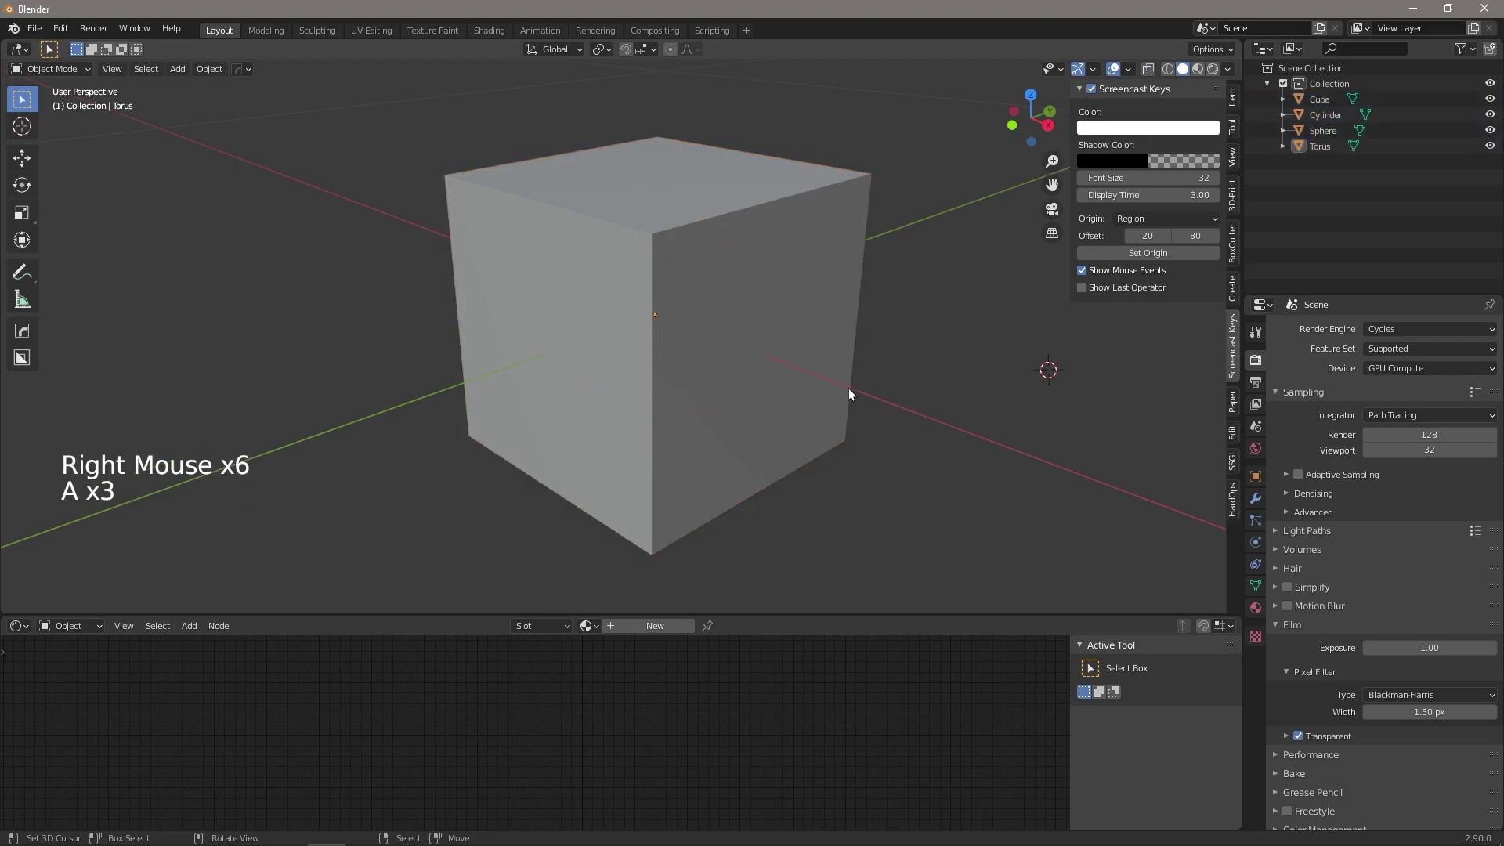
pyautogui.keyDown('alt'); pyautogui.rightClick(674, 349); pyautogui.keyUp('alt')
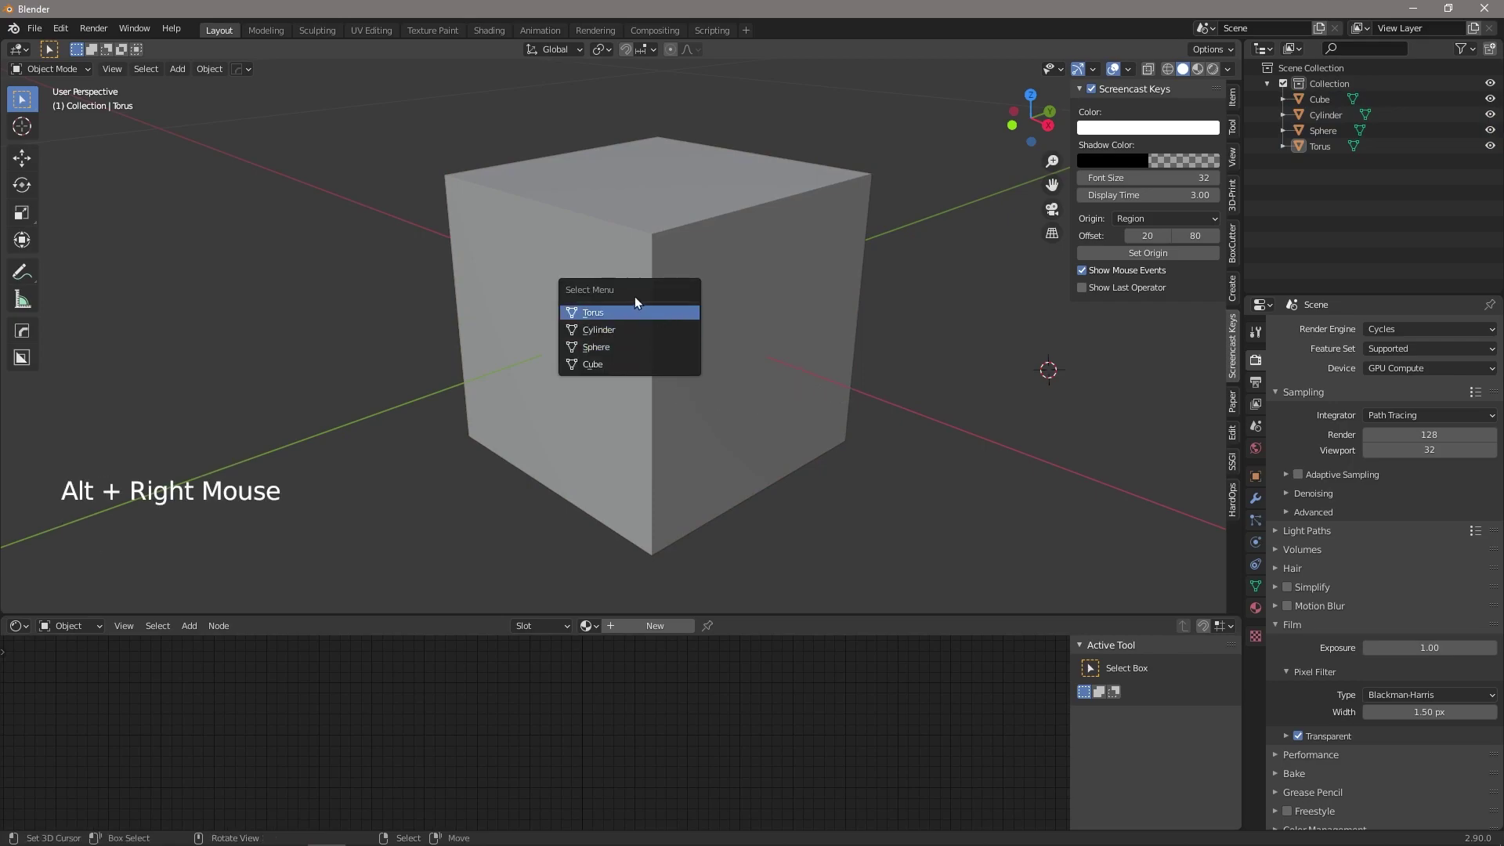
pyautogui.click(610, 351)
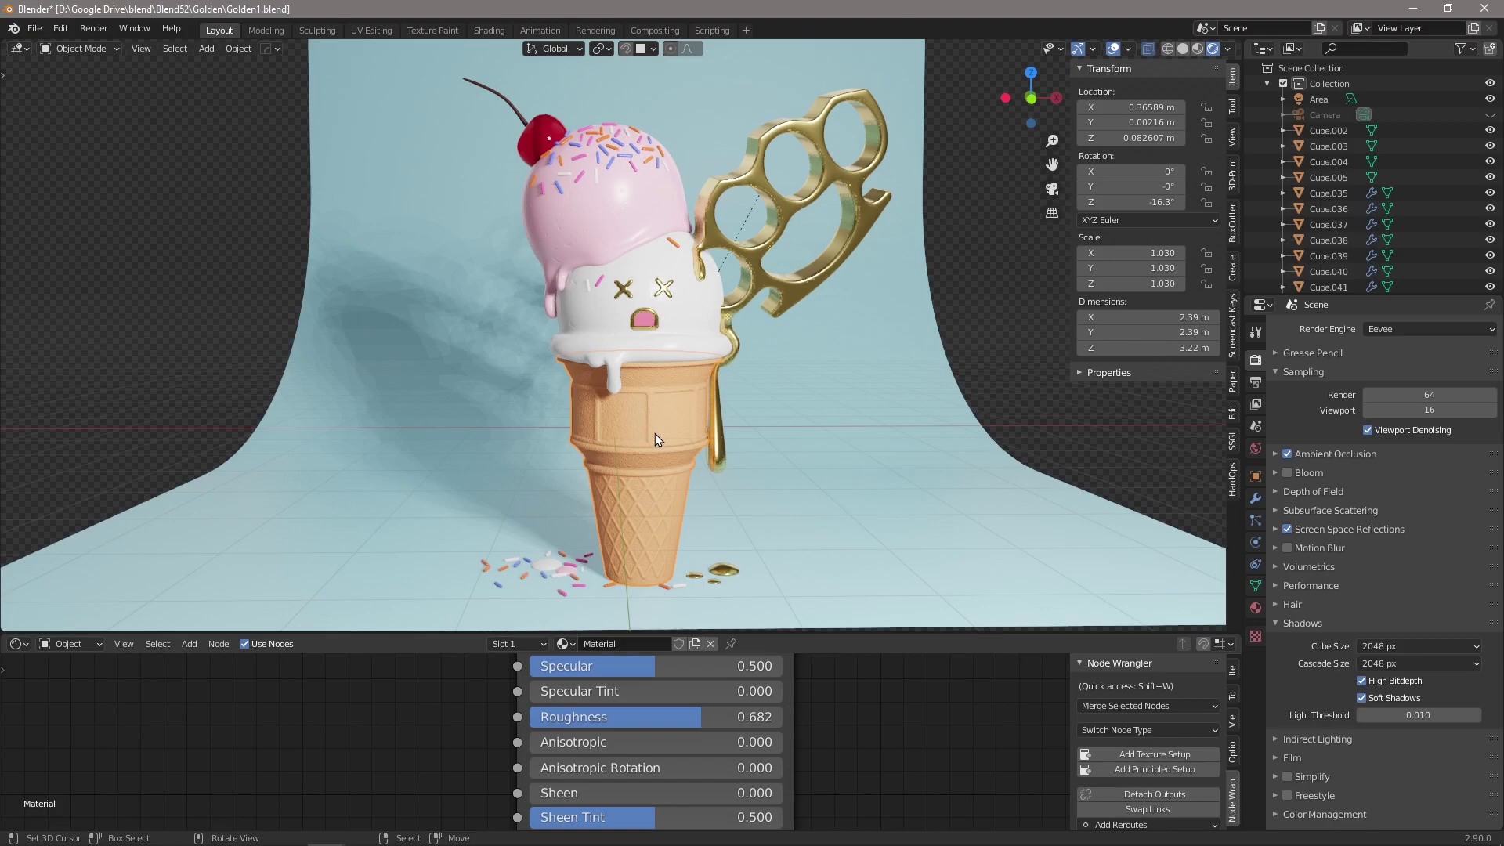
# Step: Try rotating and scaling the ice cream and knuckles, cancelling each attempt
pyautogui.press('r')
pyautogui.press('Escape')
pyautogui.press('s')
pyautogui.press('Escape')
# Step: Enable Affect Only Parents in the Tool tab, then test moving the cone alone and cancel
pyautogui.click(1233, 108)
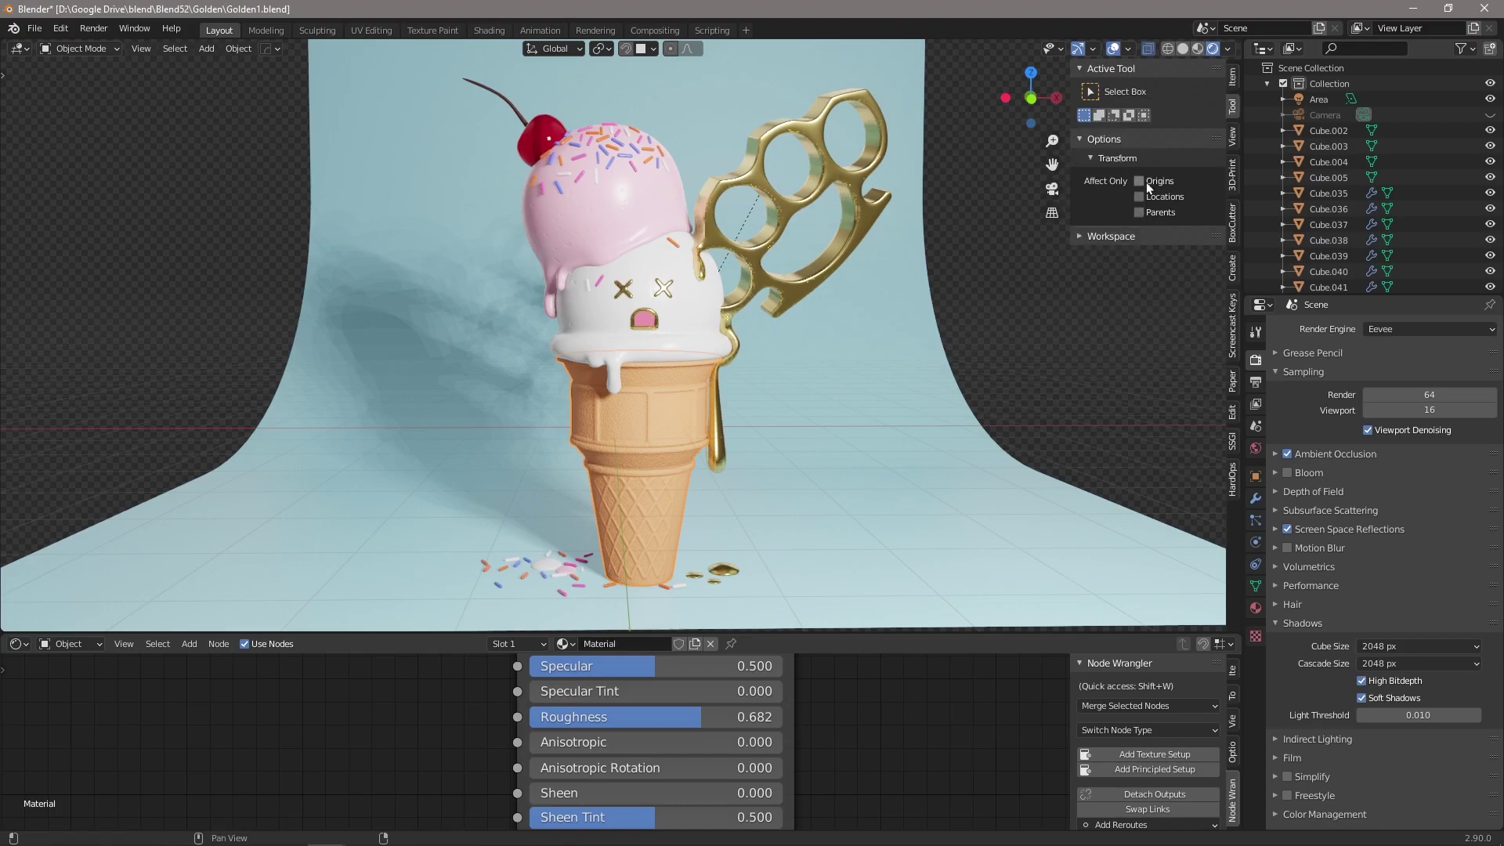
pyautogui.click(1139, 211)
pyautogui.press('g')
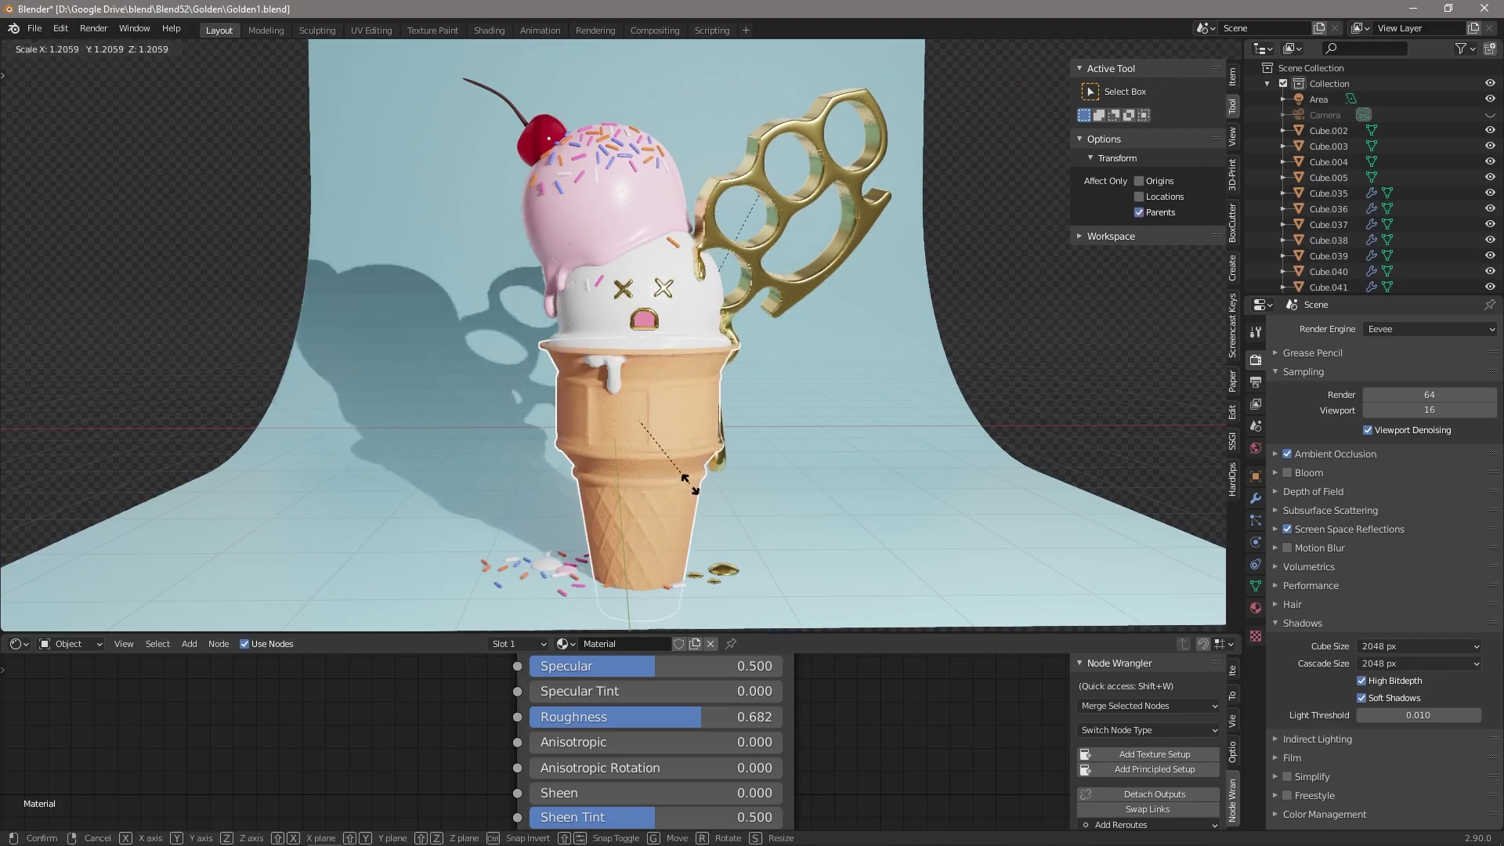
pyautogui.press('Escape')
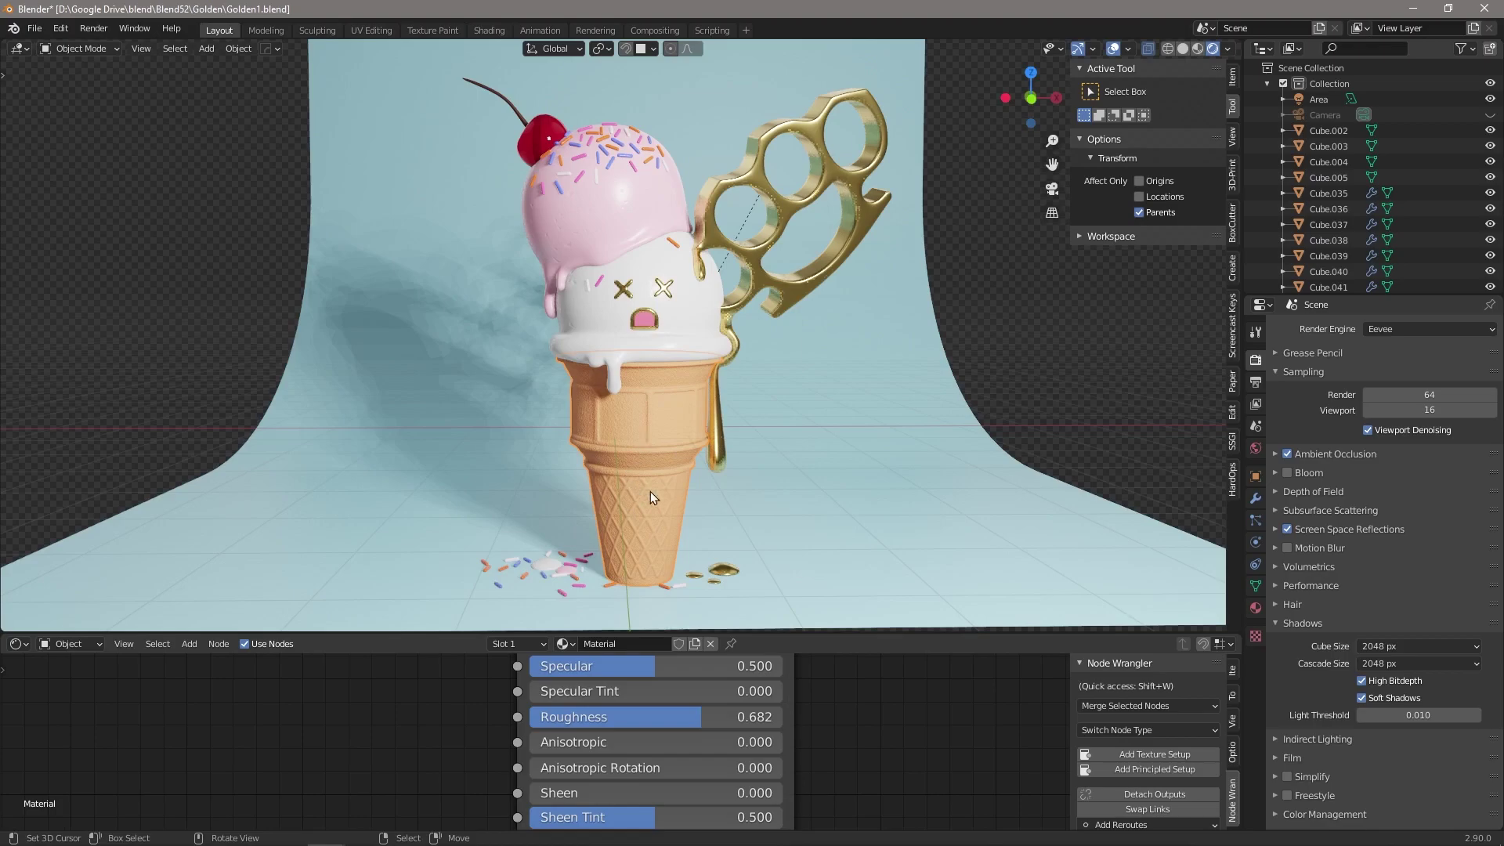
# Step: Browse the sidebar's Item, View and Tool tabs
pyautogui.click(1232, 76)
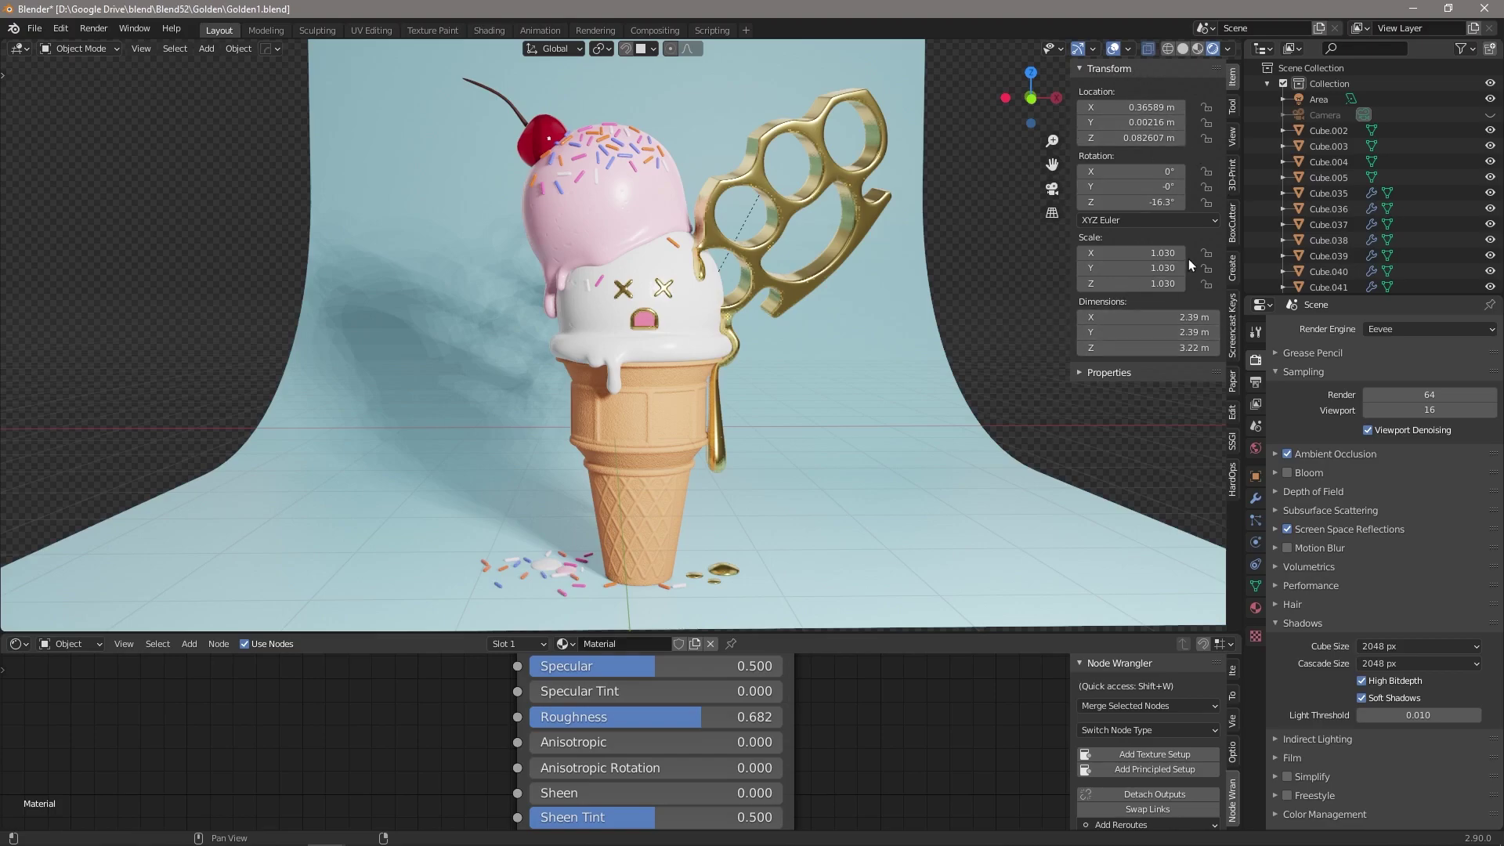
pyautogui.click(1233, 137)
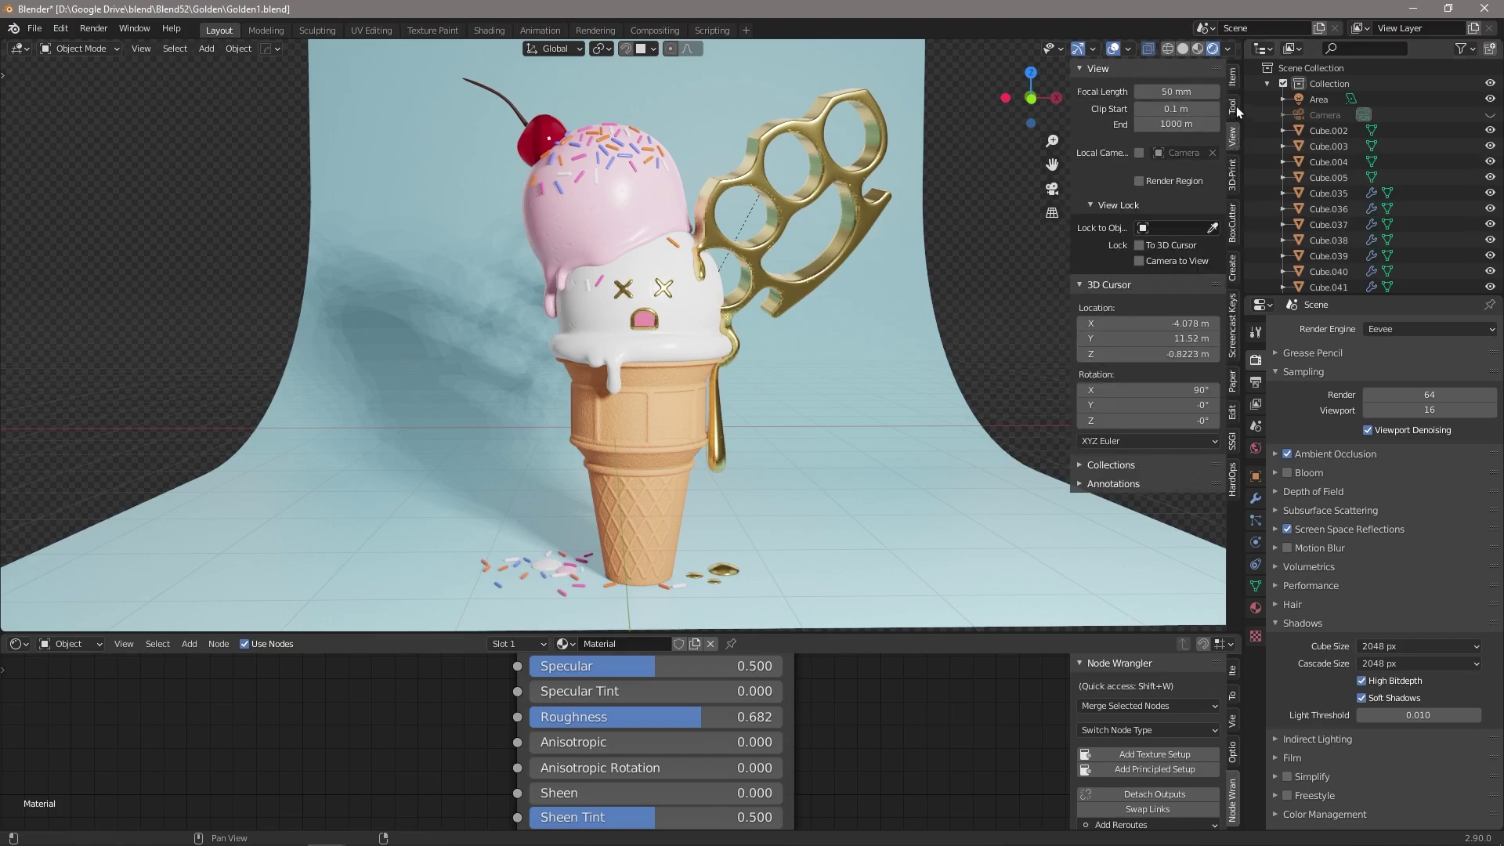
pyautogui.click(1233, 106)
pyautogui.click(1234, 140)
# Step: Pin the Item tab's Transform panel, view it above the Tool settings, then unpin it
pyautogui.click(1233, 80)
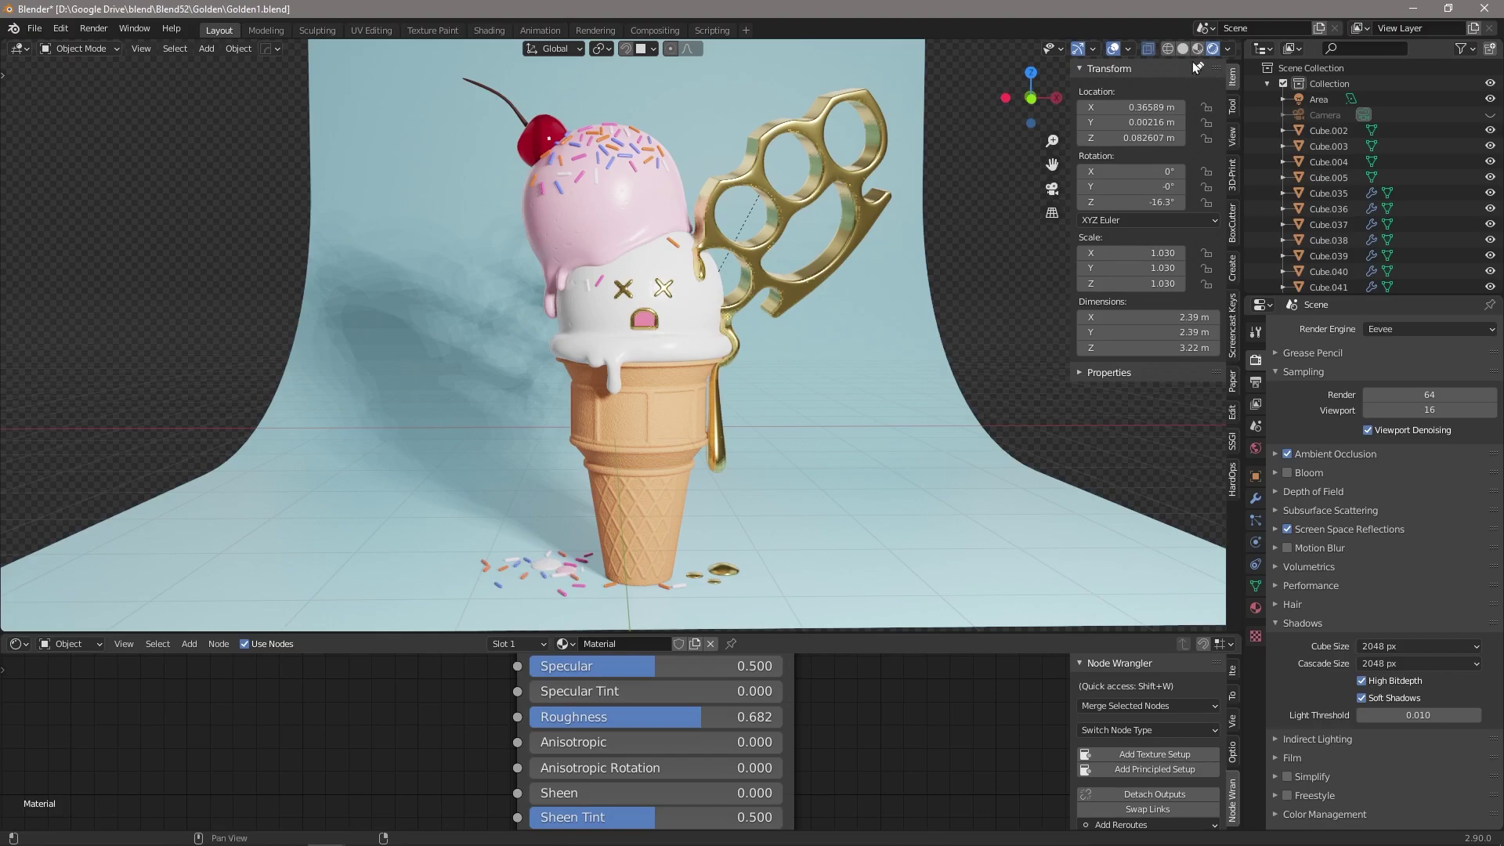
pyautogui.click(1198, 68)
pyautogui.click(1234, 107)
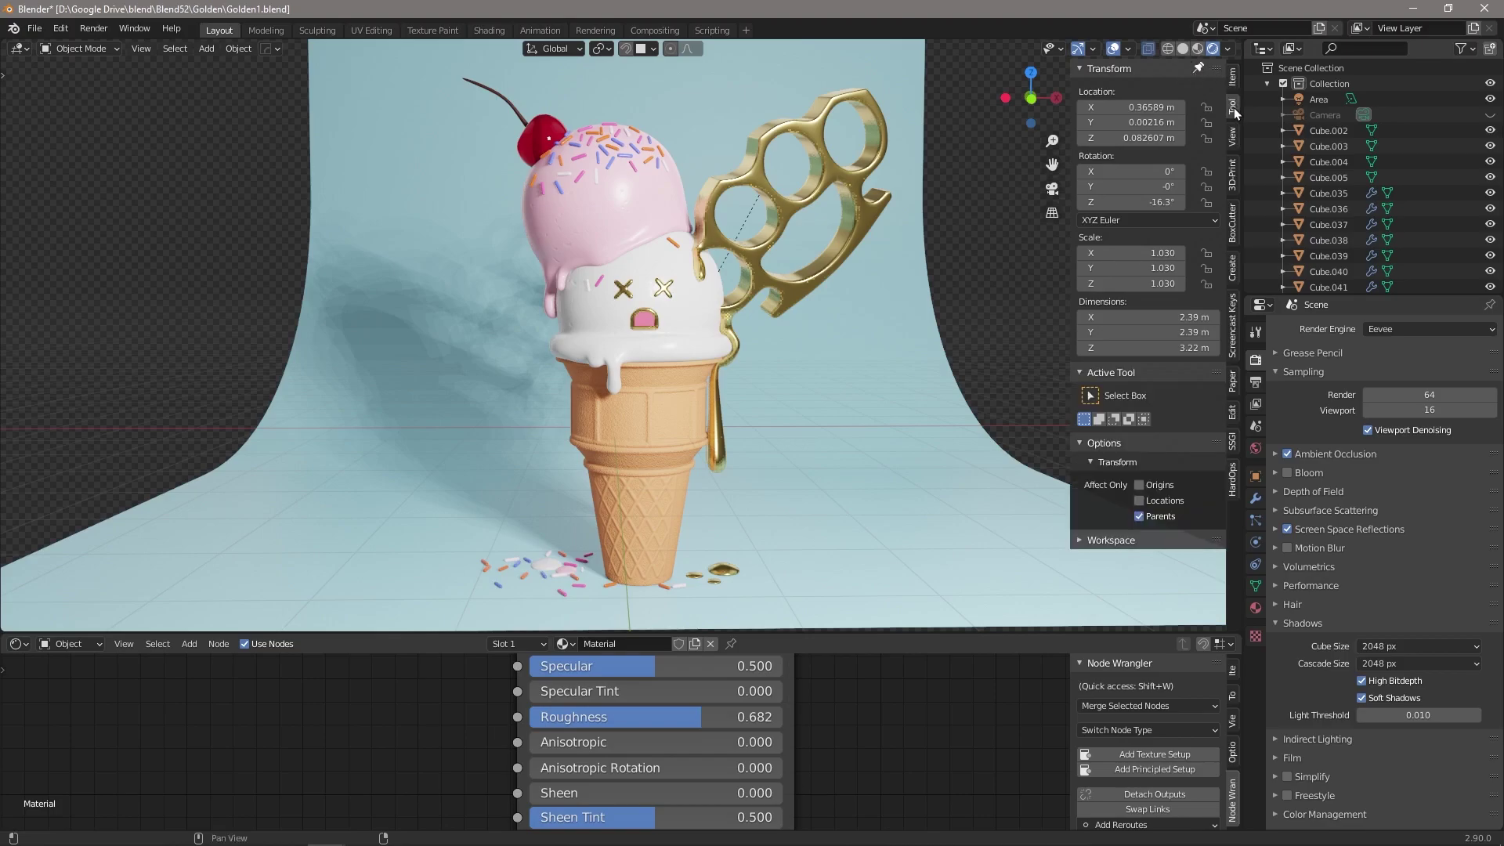
pyautogui.click(1199, 69)
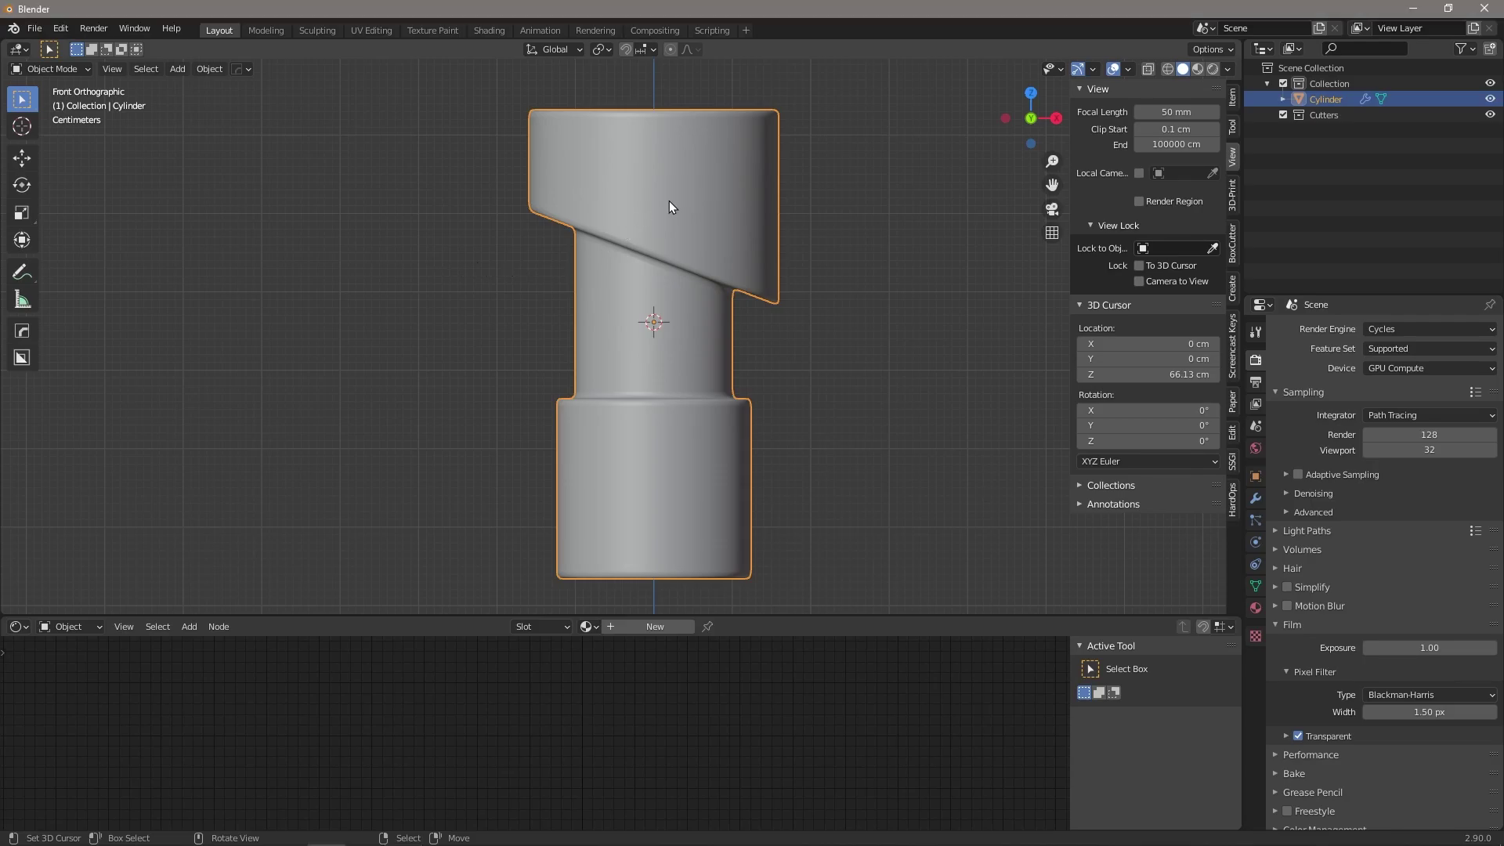
# Step: In Edit Mode, add a centred edge loop across the cylinder's upper section
pyautogui.press('Tab')
pyautogui.hotkey('ctrl', 'r')
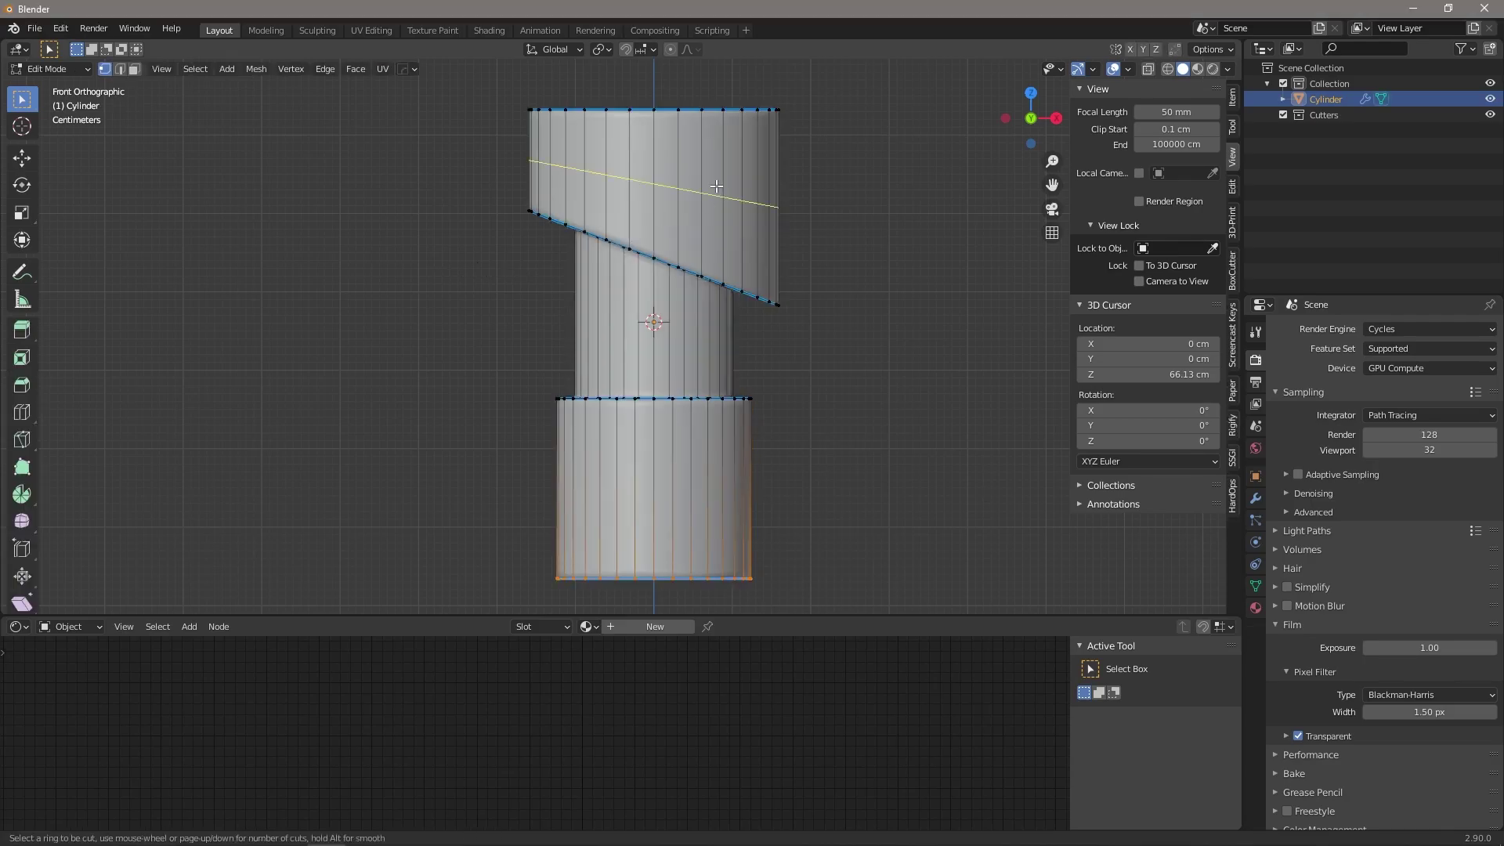
pyautogui.click(709, 188)
pyautogui.rightClick(710, 186)
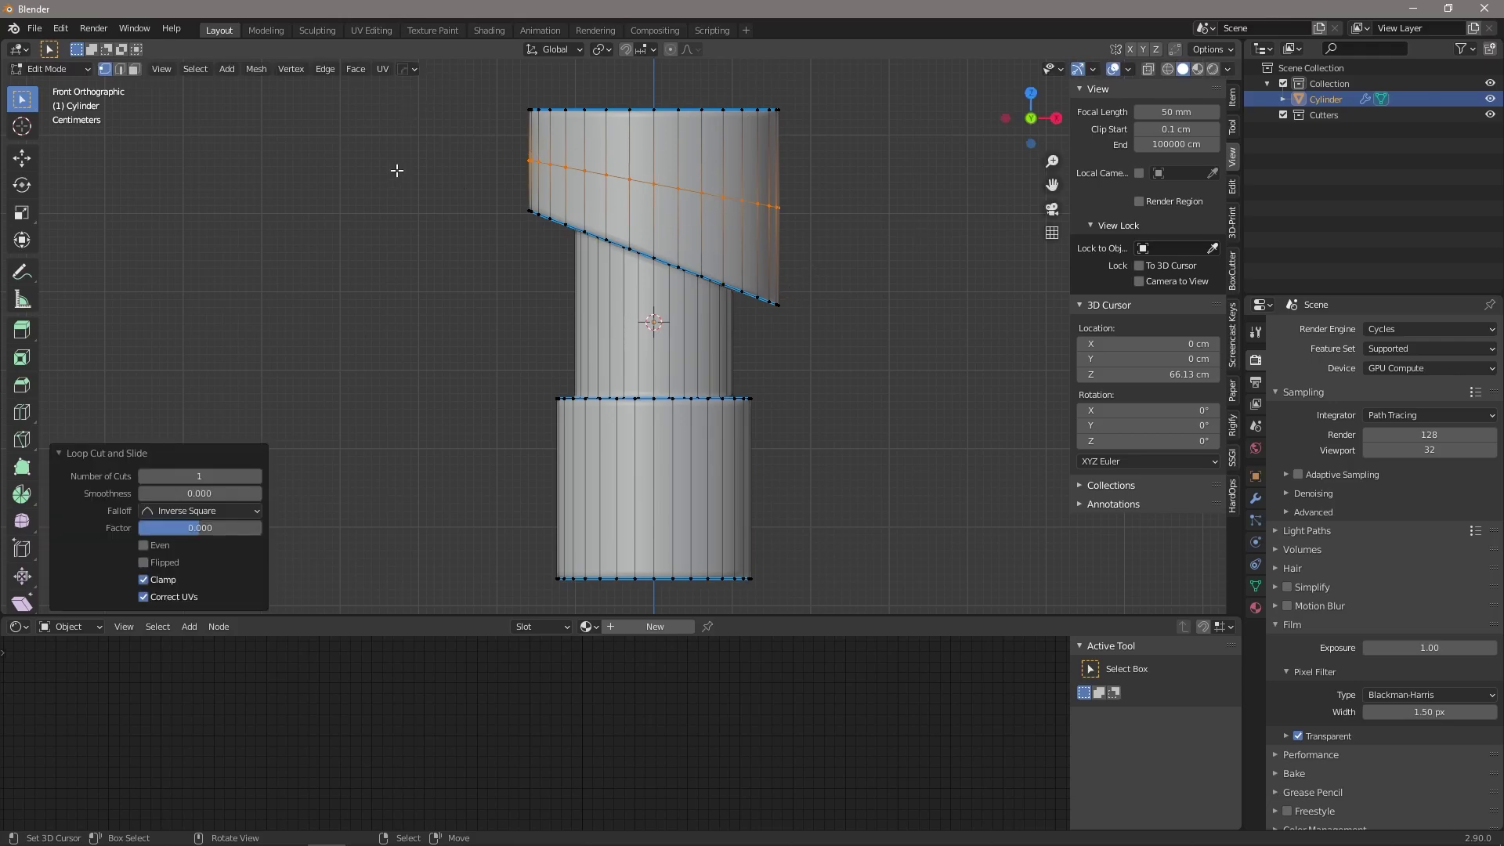
# Step: Rotate the new loop, then shear it with the Shear tool so it runs level
pyautogui.press('r')
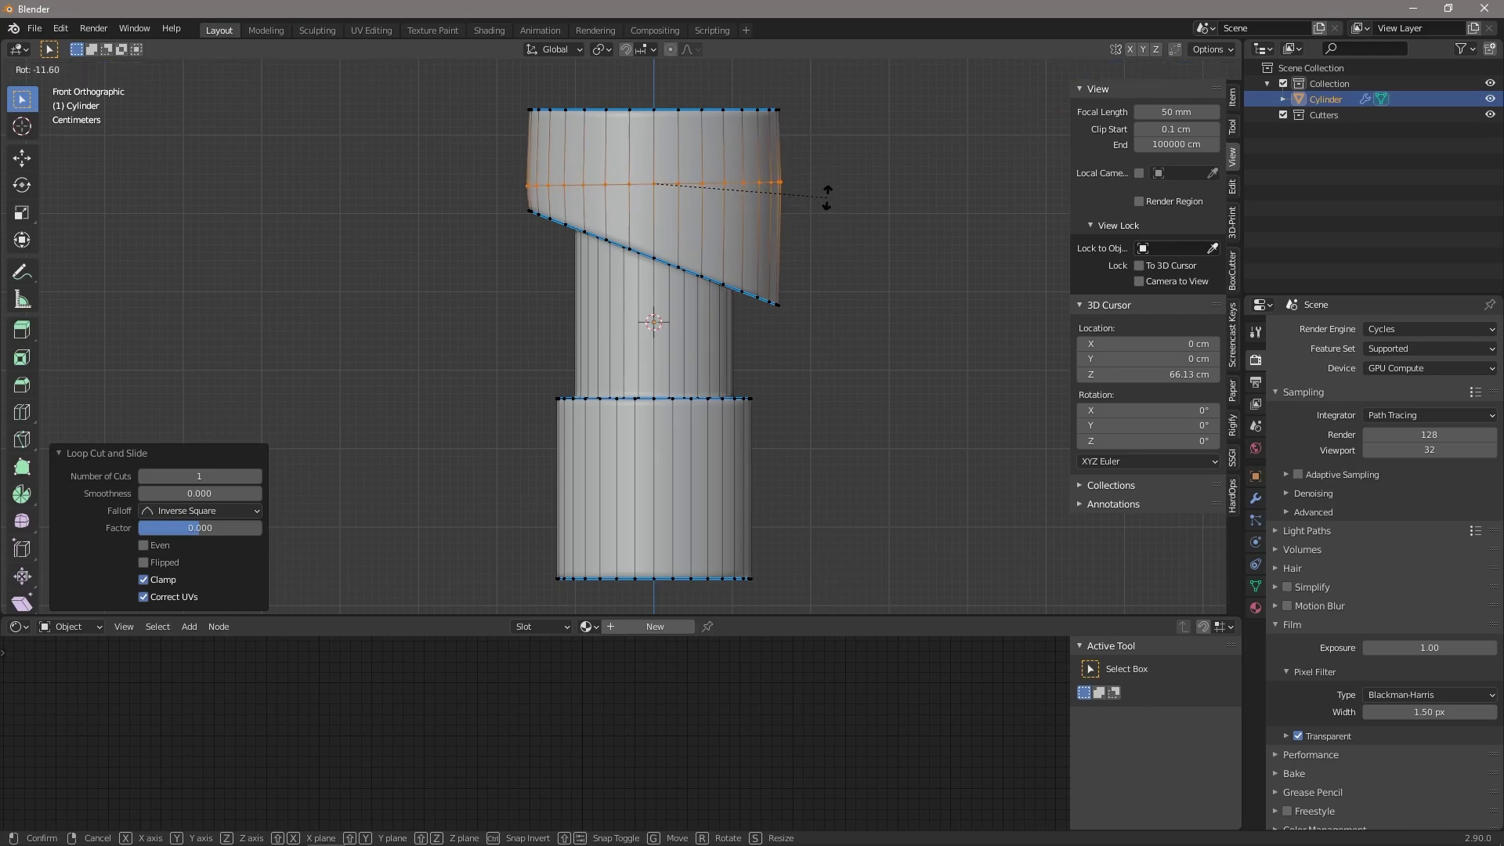
pyautogui.click(823, 206)
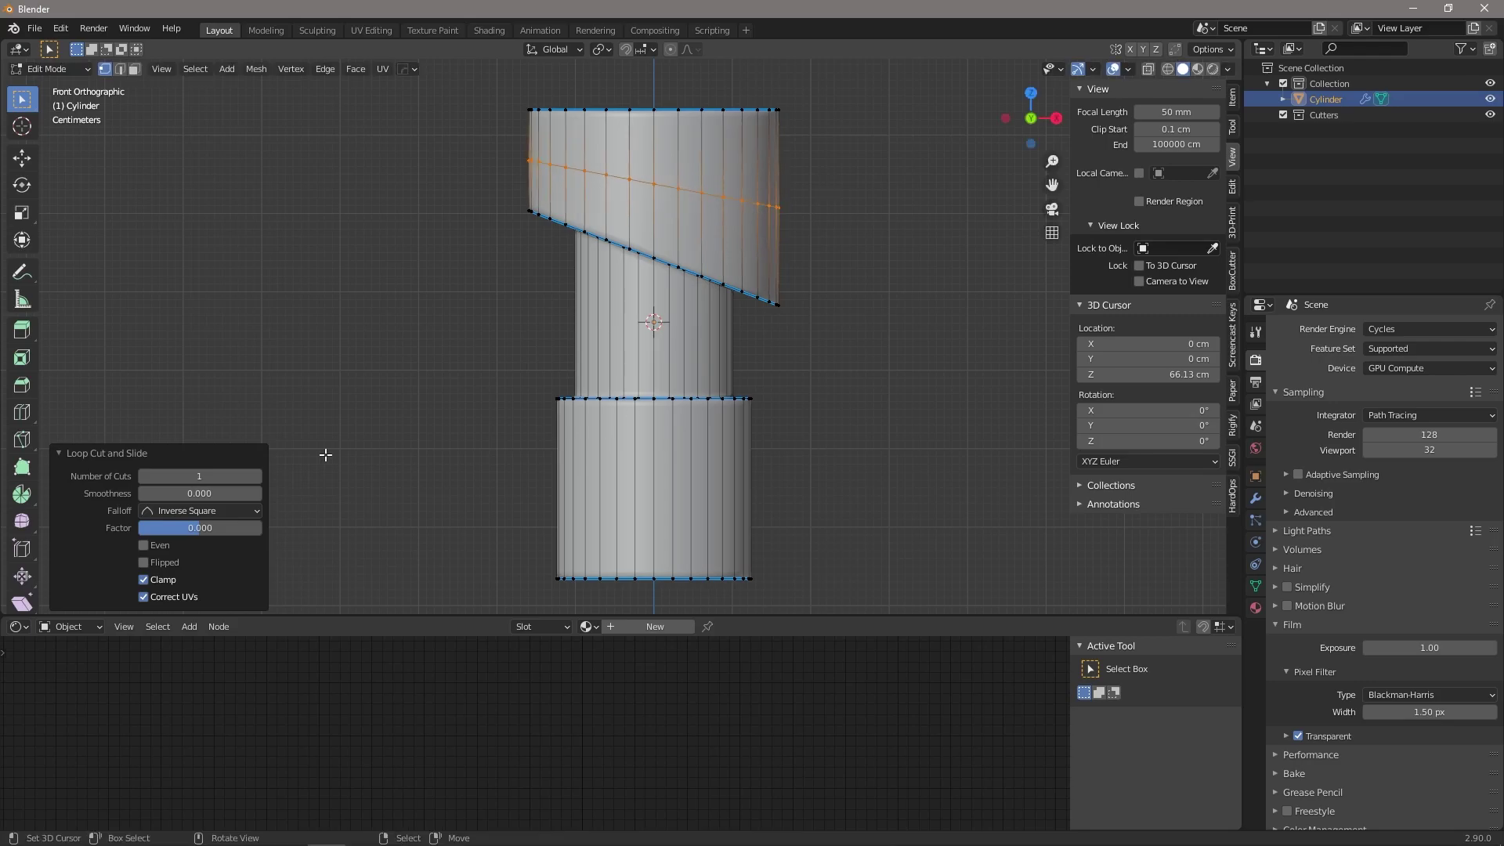
pyautogui.scroll(-3, 23, 556)
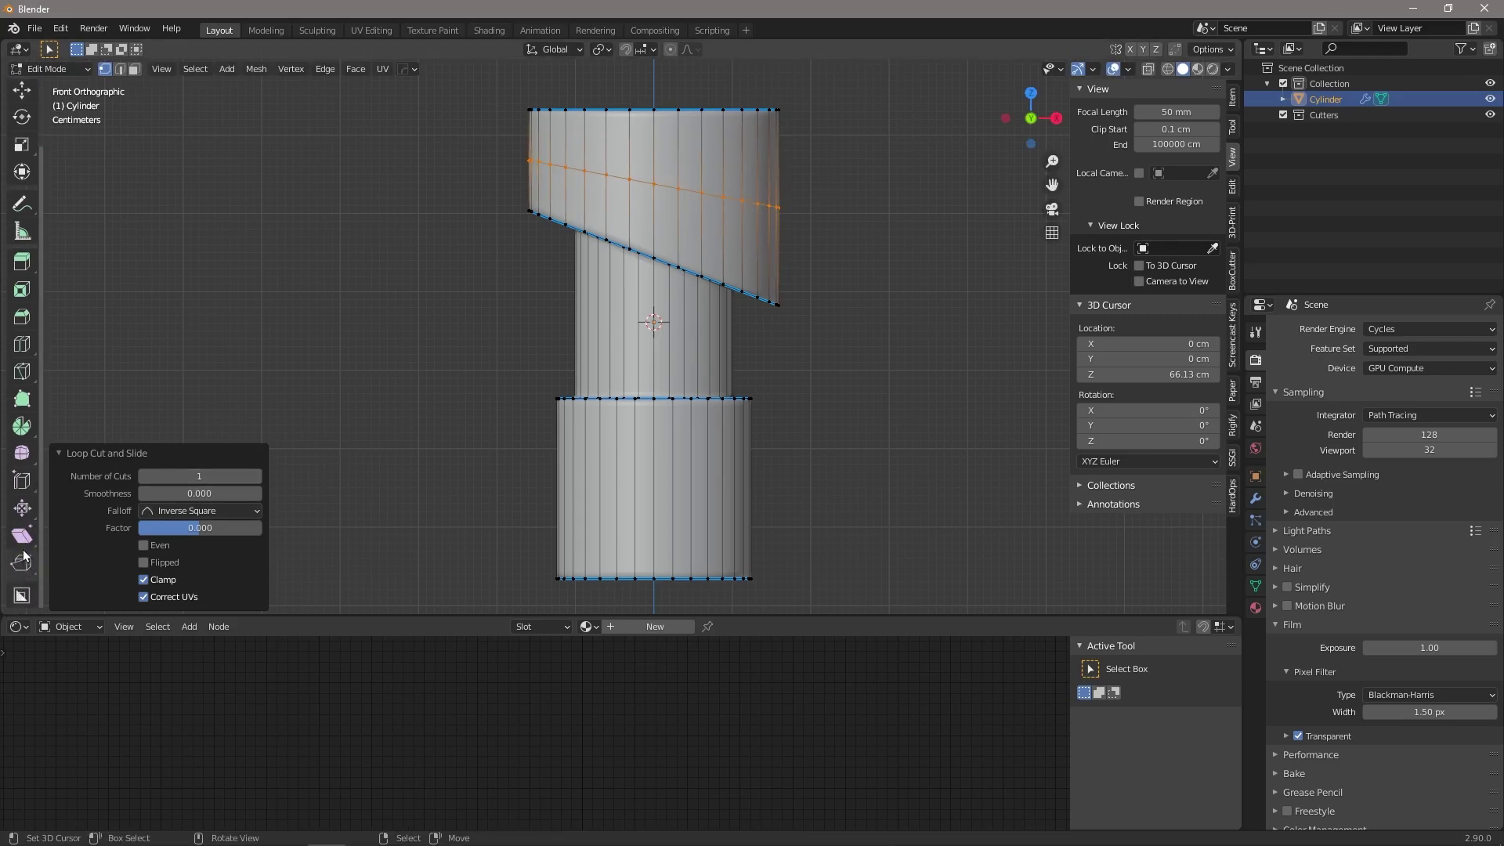
pyautogui.click(22, 535)
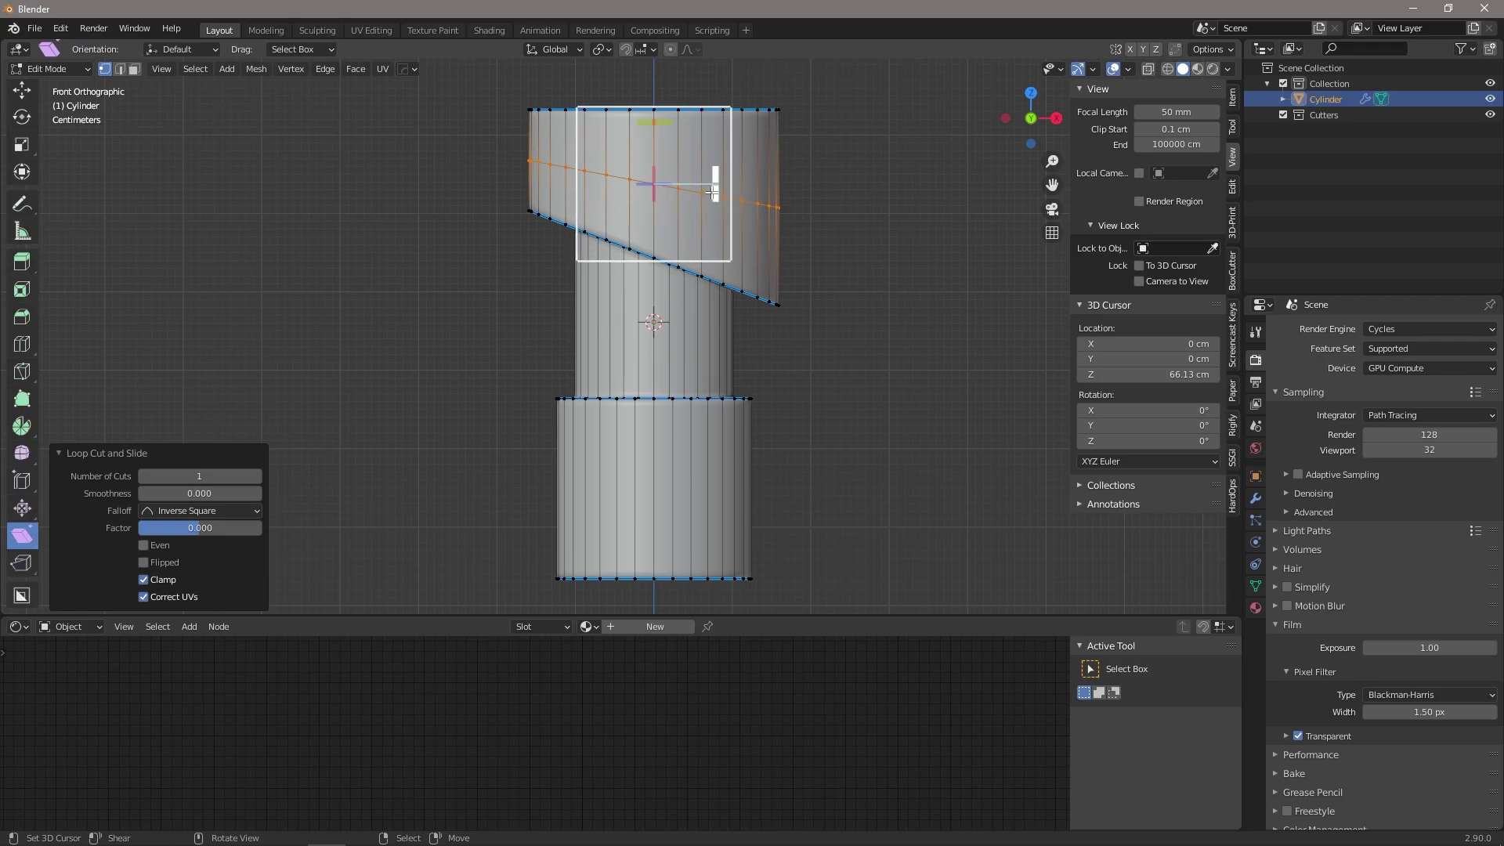
pyautogui.moveTo(713, 189); pyautogui.dragTo(696, 130)
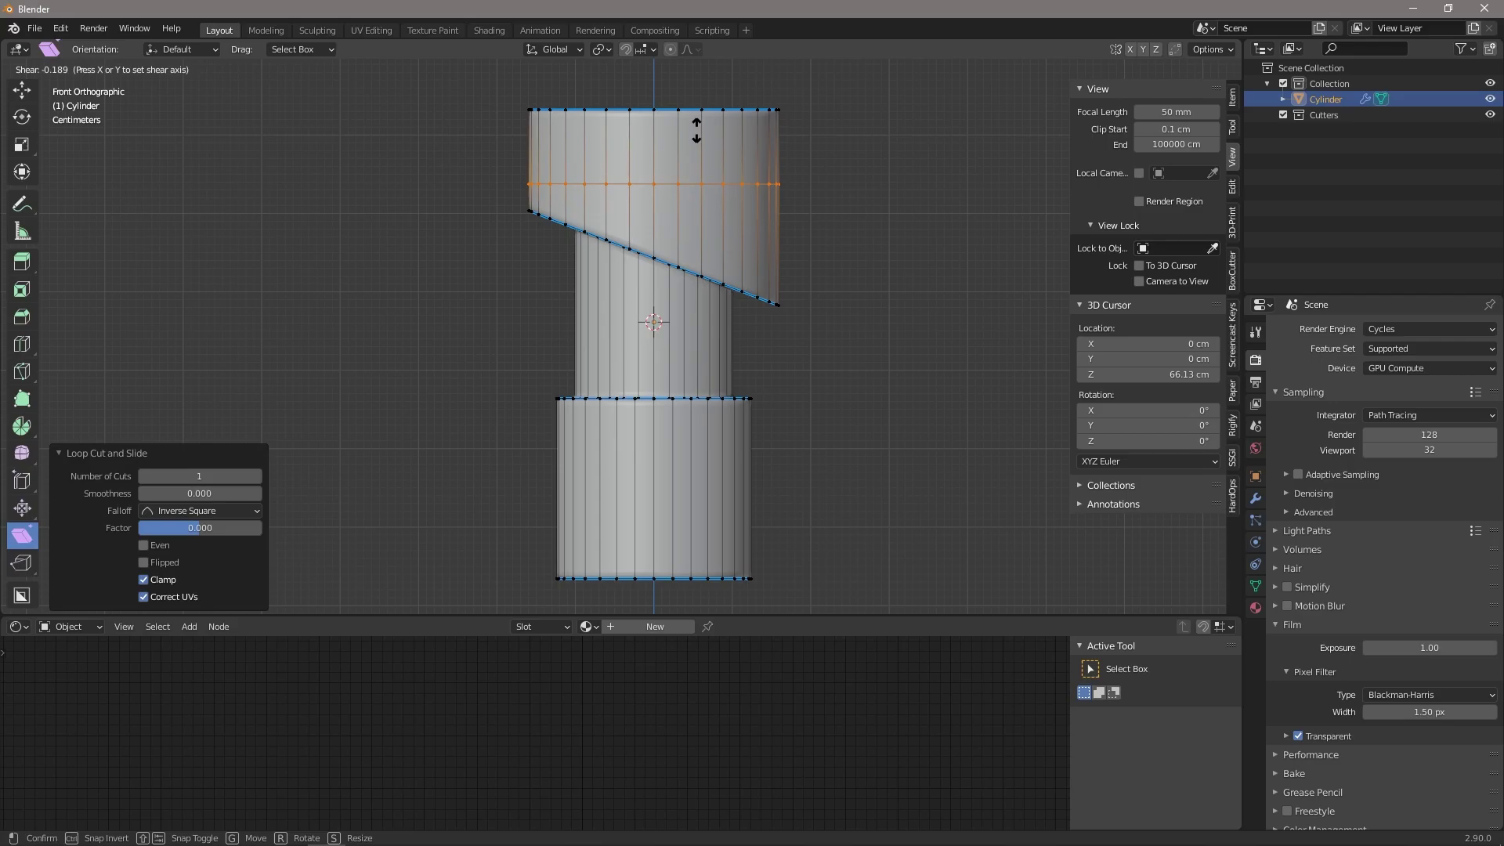
pyautogui.moveTo(697, 131); pyautogui.dragTo(696, 131)
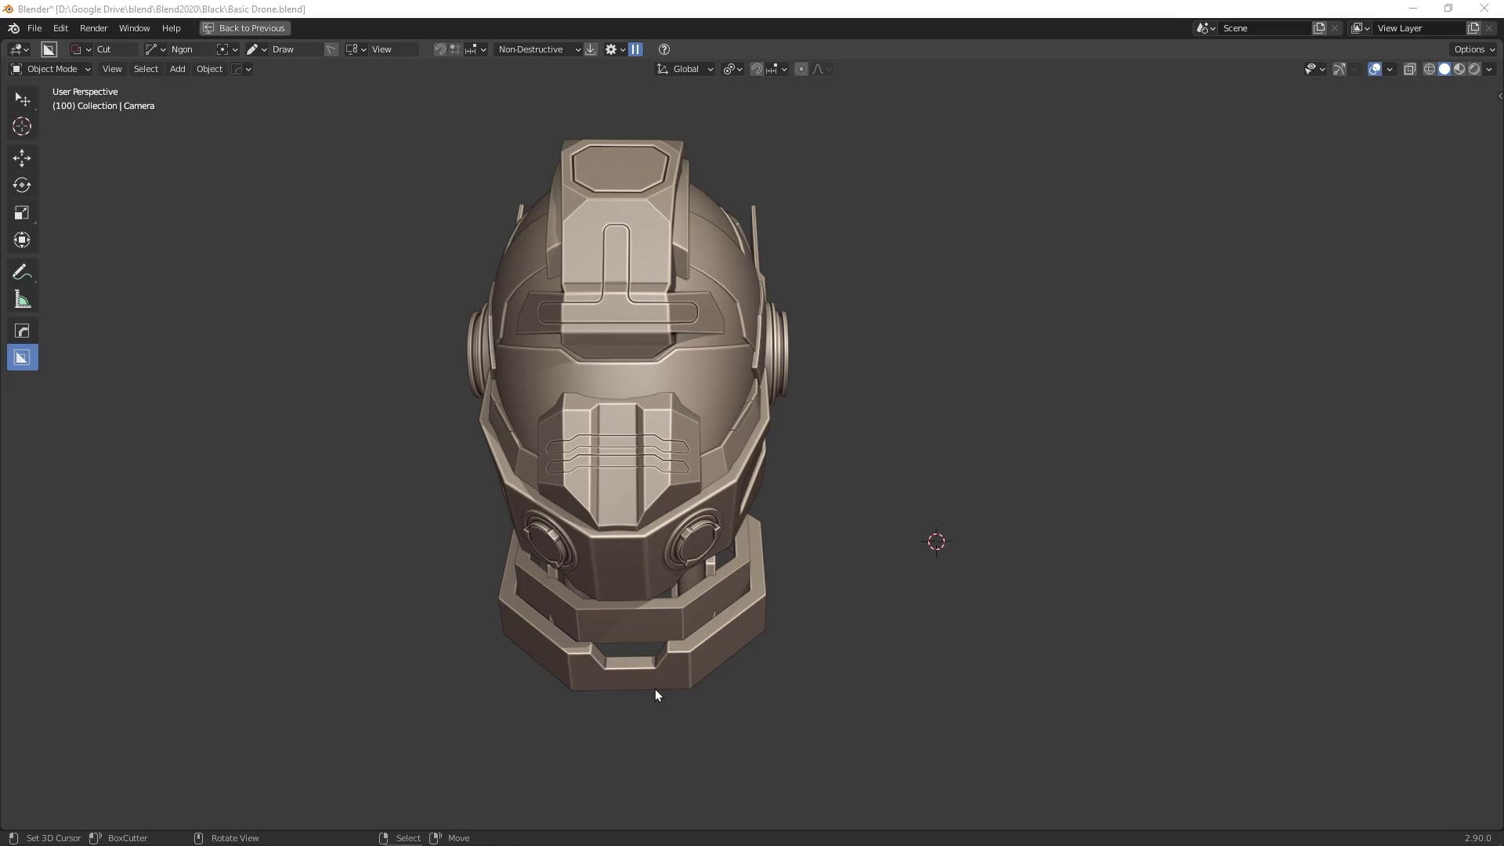
# Step: Select the hydraulic pistons and place a copy along X beside the helmet
pyautogui.moveTo(684, 667); pyautogui.dragTo(618, 640, button='middle')
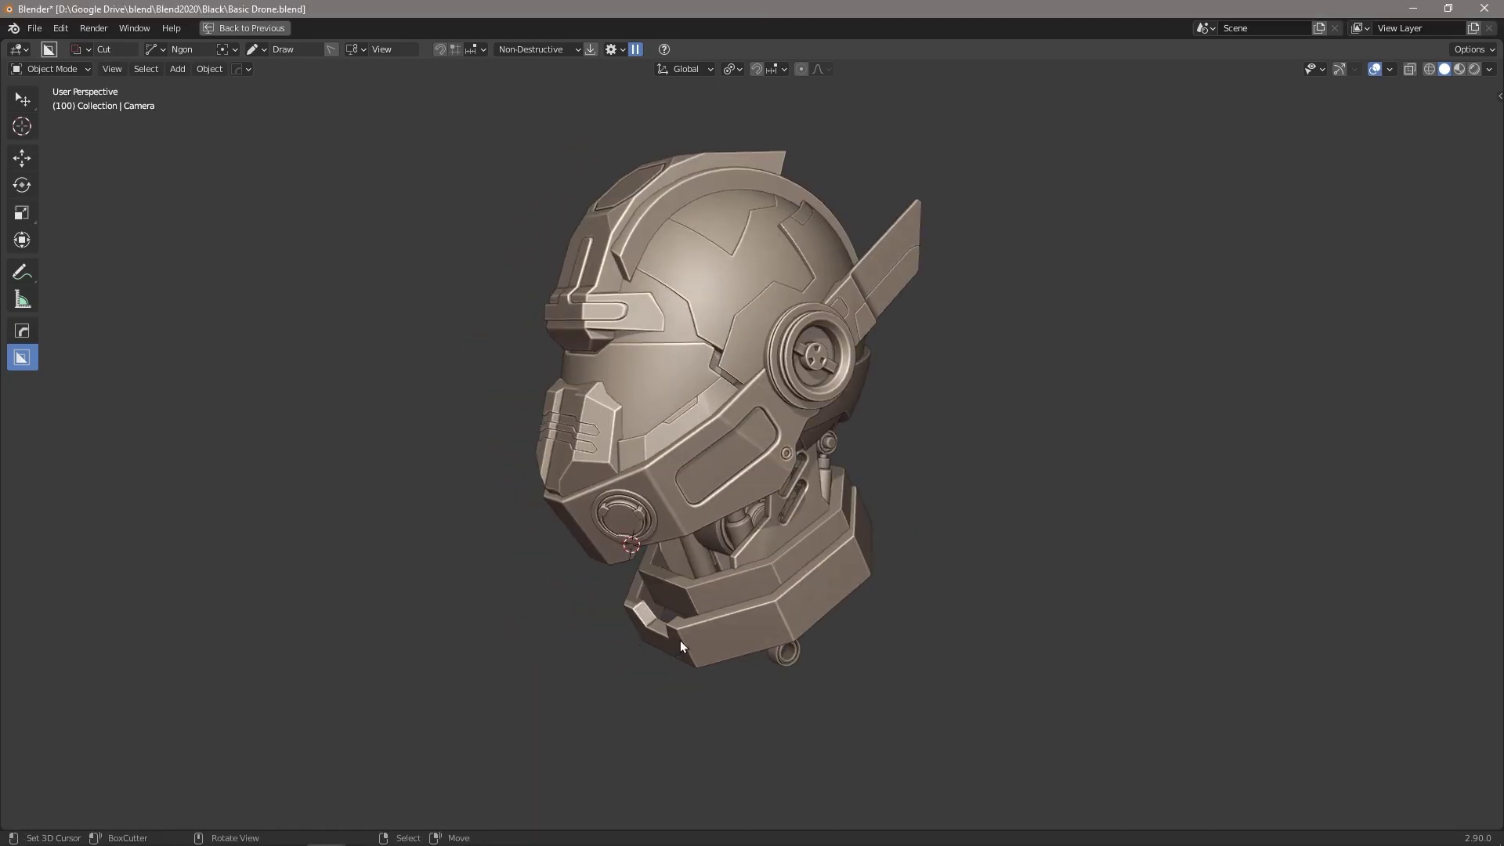
pyautogui.moveTo(600, 542); pyautogui.dragTo(755, 535, button='middle')
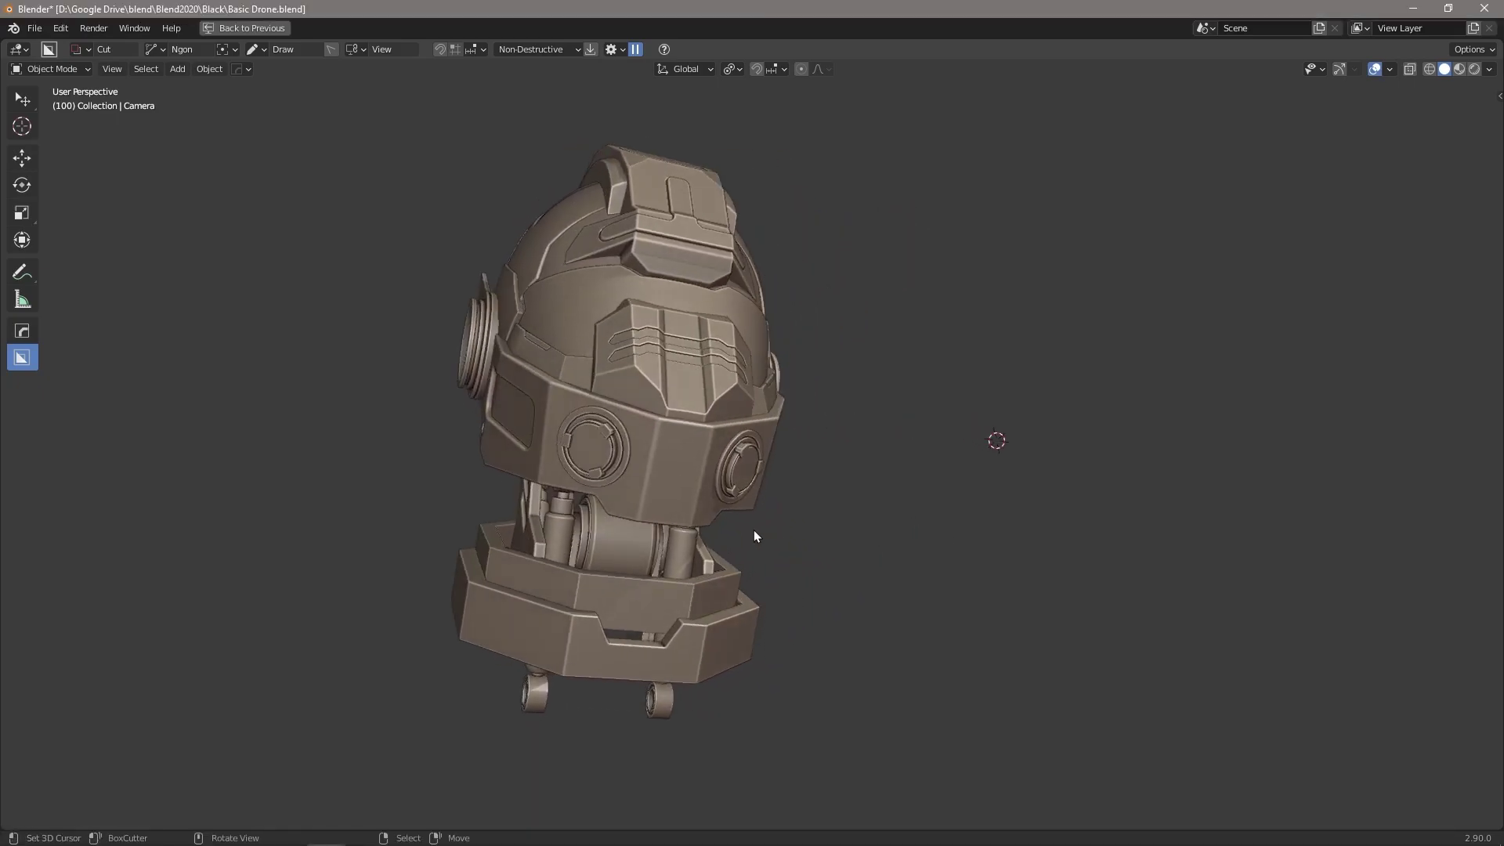
pyautogui.moveTo(575, 520); pyautogui.dragTo(702, 547, button='middle')
pyautogui.scroll(2, 700, 557)
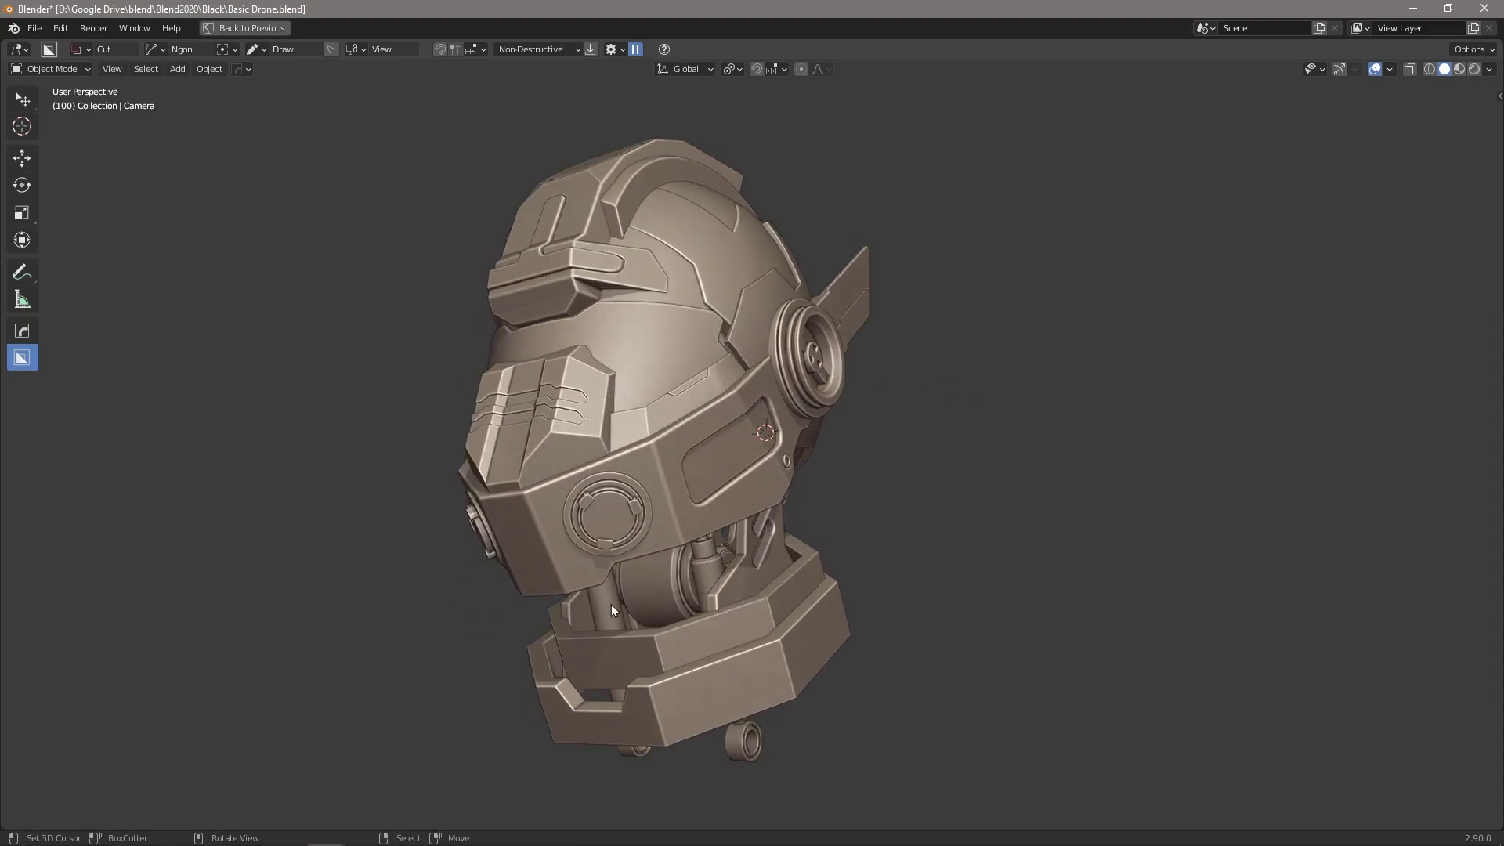
pyautogui.moveTo(683, 609); pyautogui.dragTo(753, 591, button='middle')
pyautogui.click(711, 566)
pyautogui.press('g')
pyautogui.press('x')
pyautogui.click(1038, 633)
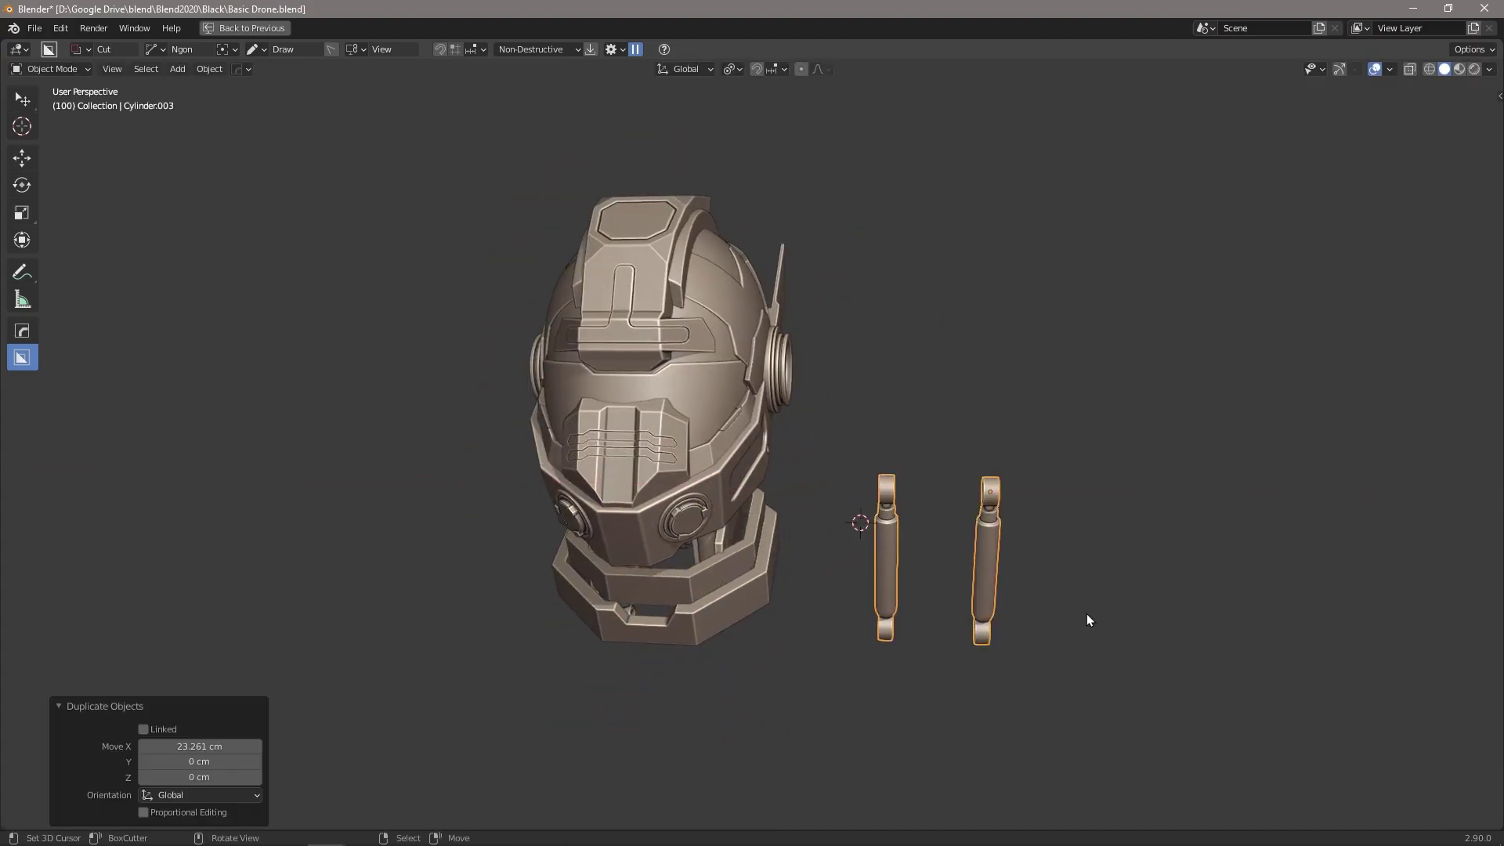
# Step: Set the copies' Rotation values to 0 in the sidebar's Item tab
pyautogui.moveTo(1088, 617); pyautogui.dragTo(1010, 612, button='middle')
pyautogui.press('n')
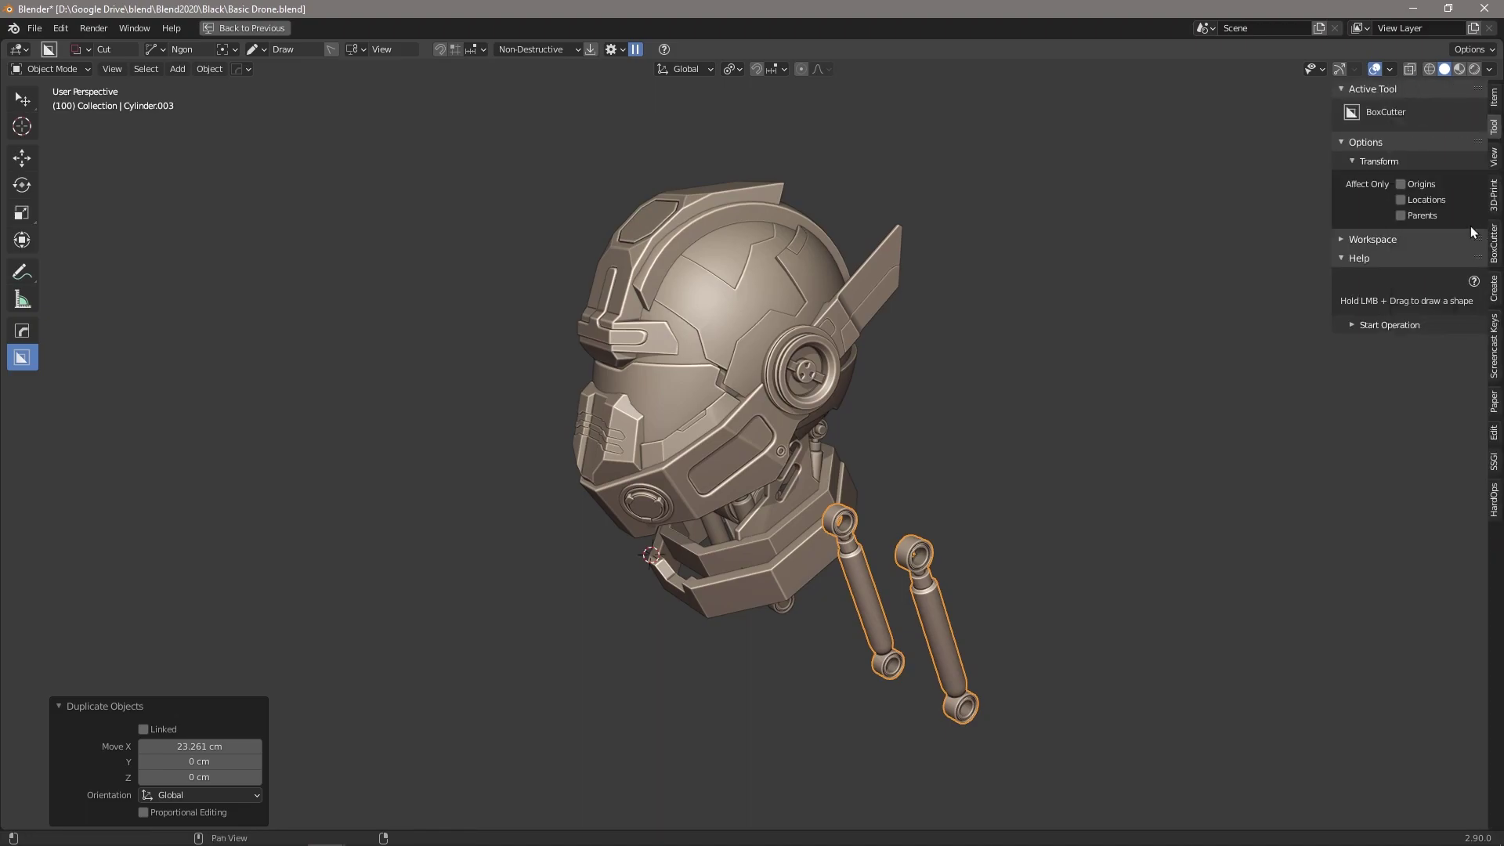
pyautogui.click(1494, 103)
pyautogui.click(1418, 192)
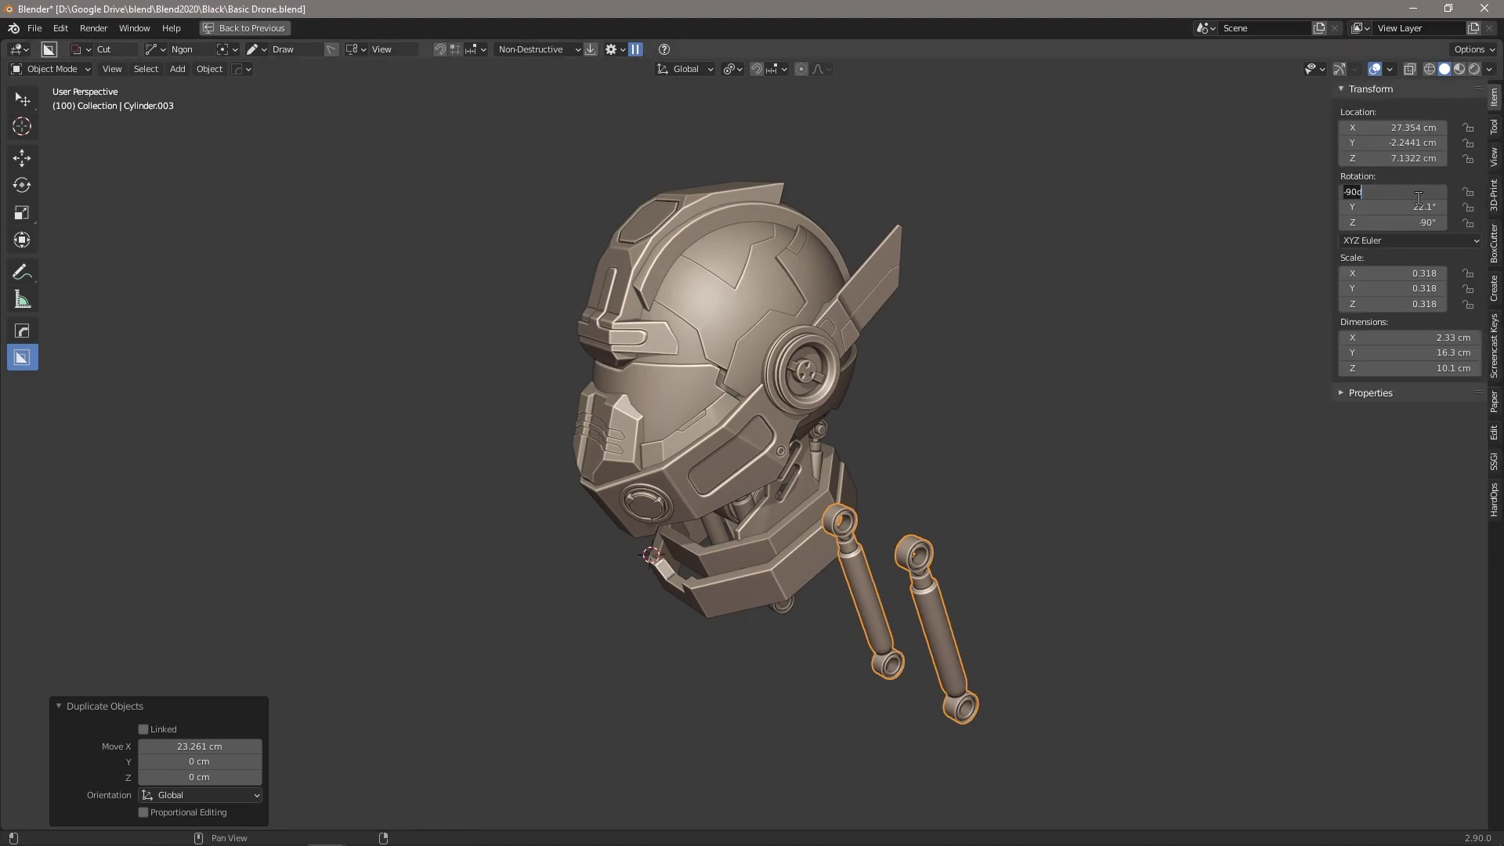
pyautogui.write('0')
pyautogui.press('Return')
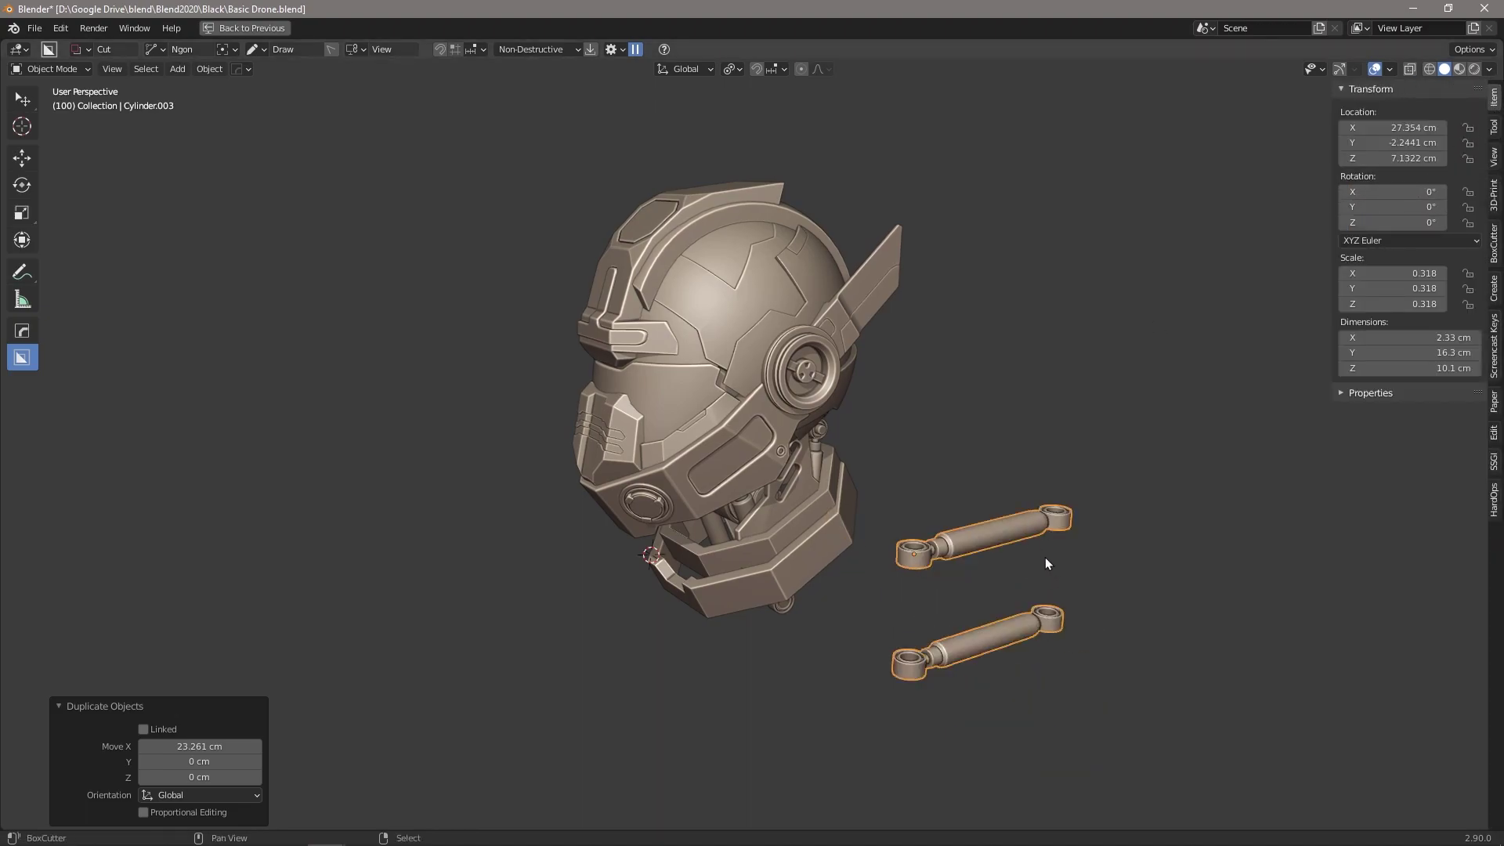
# Step: In Edit Mode, add loop cuts around the middle of both piston shafts
pyautogui.scroll(-5, 1045, 557)
pyautogui.press('Tab')
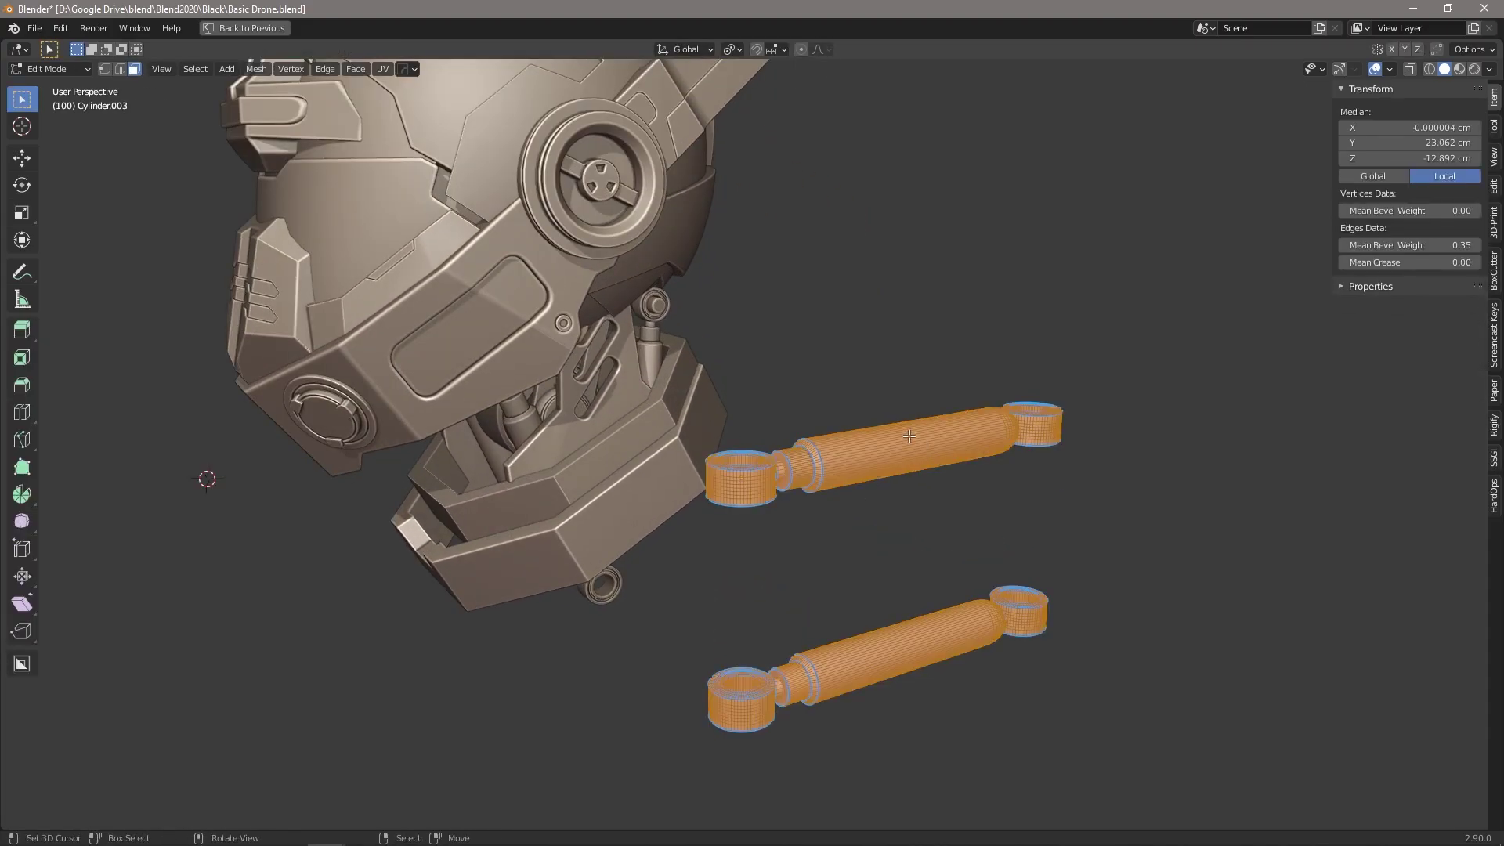
pyautogui.hotkey('alt', 'a')
pyautogui.hotkey('ctrl', 'r')
pyautogui.click(903, 448)
pyautogui.rightClick(903, 449)
pyautogui.hotkey('ctrl', 'r')
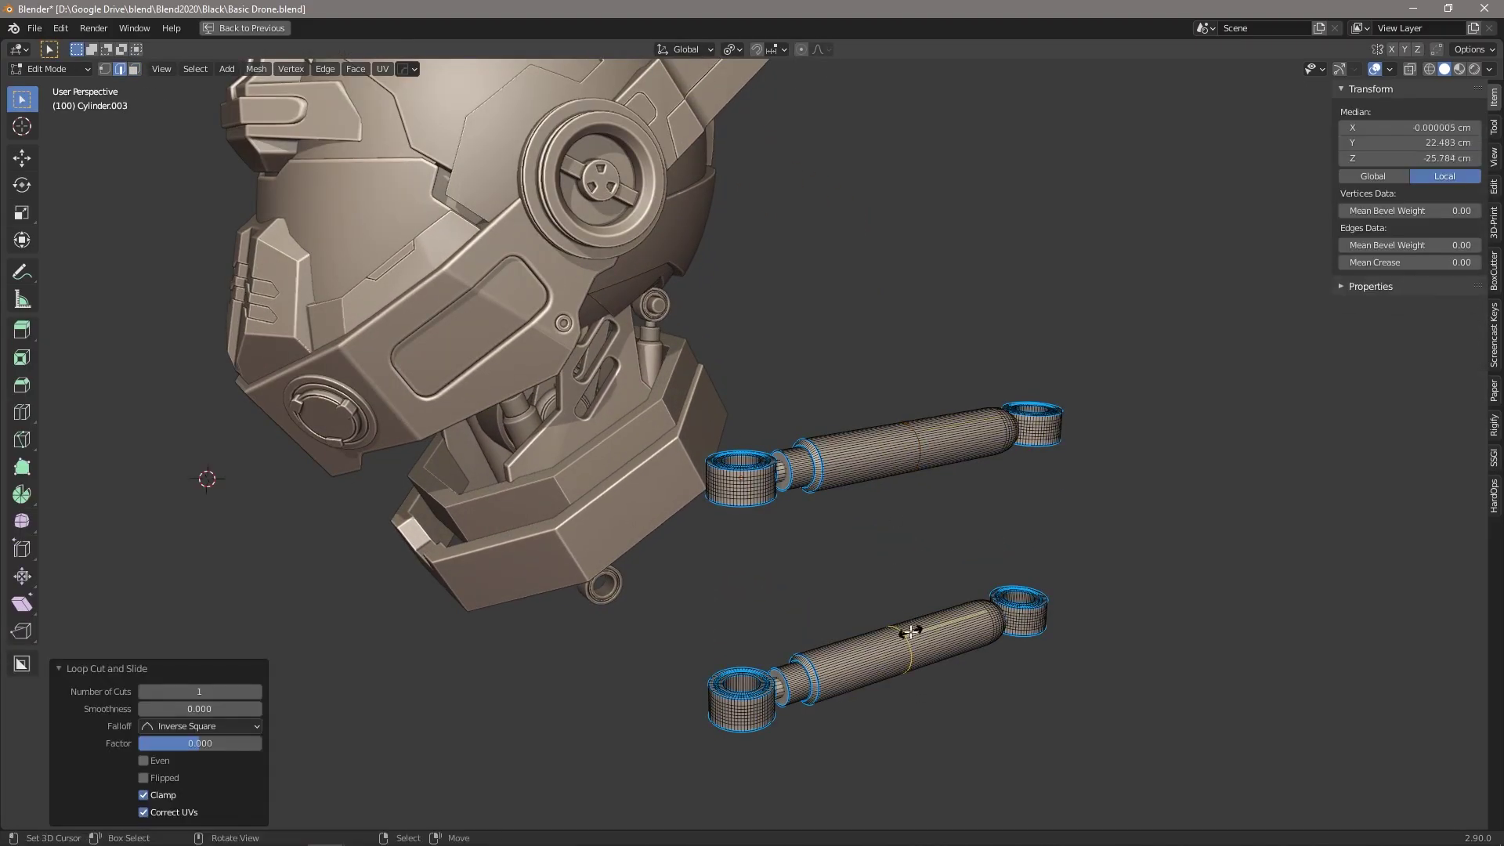
pyautogui.click(906, 651)
pyautogui.rightClick(906, 650)
pyautogui.scroll(2, 942, 505)
pyautogui.scroll(2, 943, 506)
pyautogui.hotkey('ctrl', 'r')
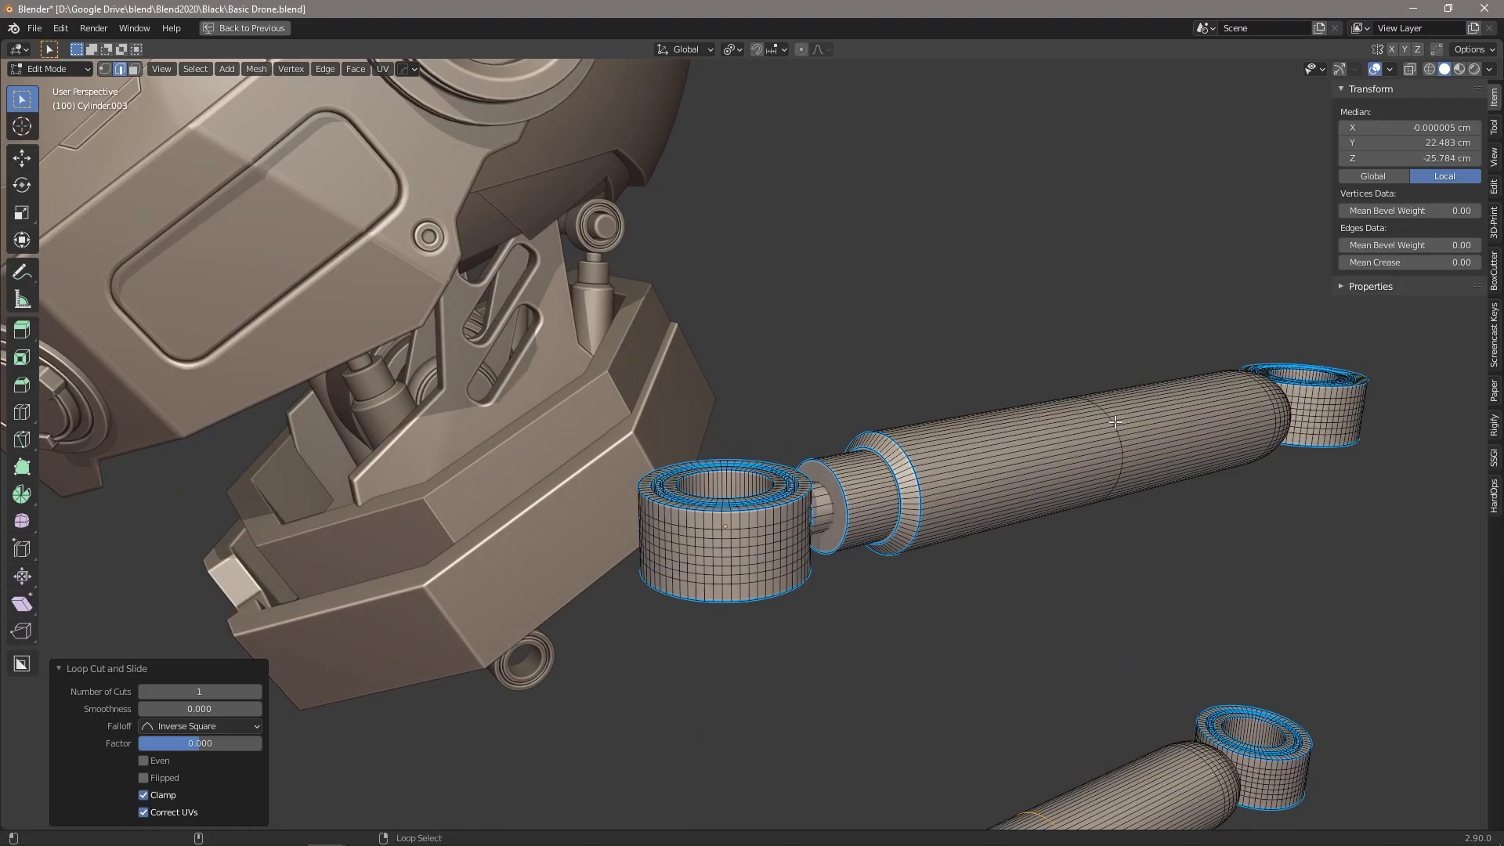
pyautogui.click(1109, 507)
pyautogui.scroll(-3, 1108, 507)
# Step: Bevel the new loops into wider bands
pyautogui.hotkey('ctrl', 'b')
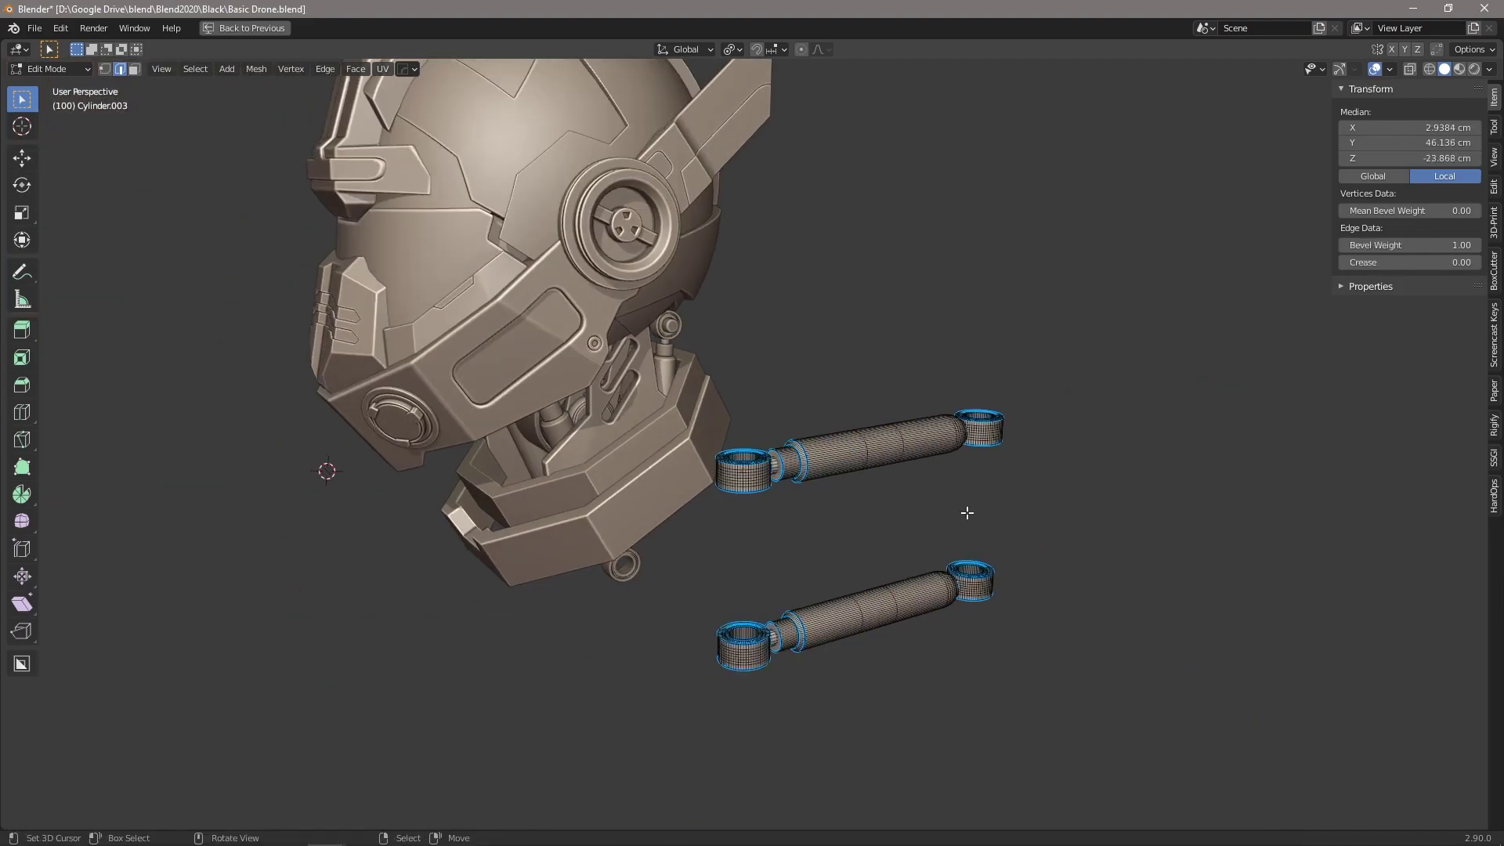
pyautogui.click(1018, 518)
pyautogui.moveTo(1081, 520); pyautogui.dragTo(1059, 528, button='middle')
# Step: Scale the bands inward excluding the Y axis, then return to Object Mode
pyautogui.press('s')
pyautogui.hotkey('shift', 'y')
pyautogui.hotkey('shift', 'y')
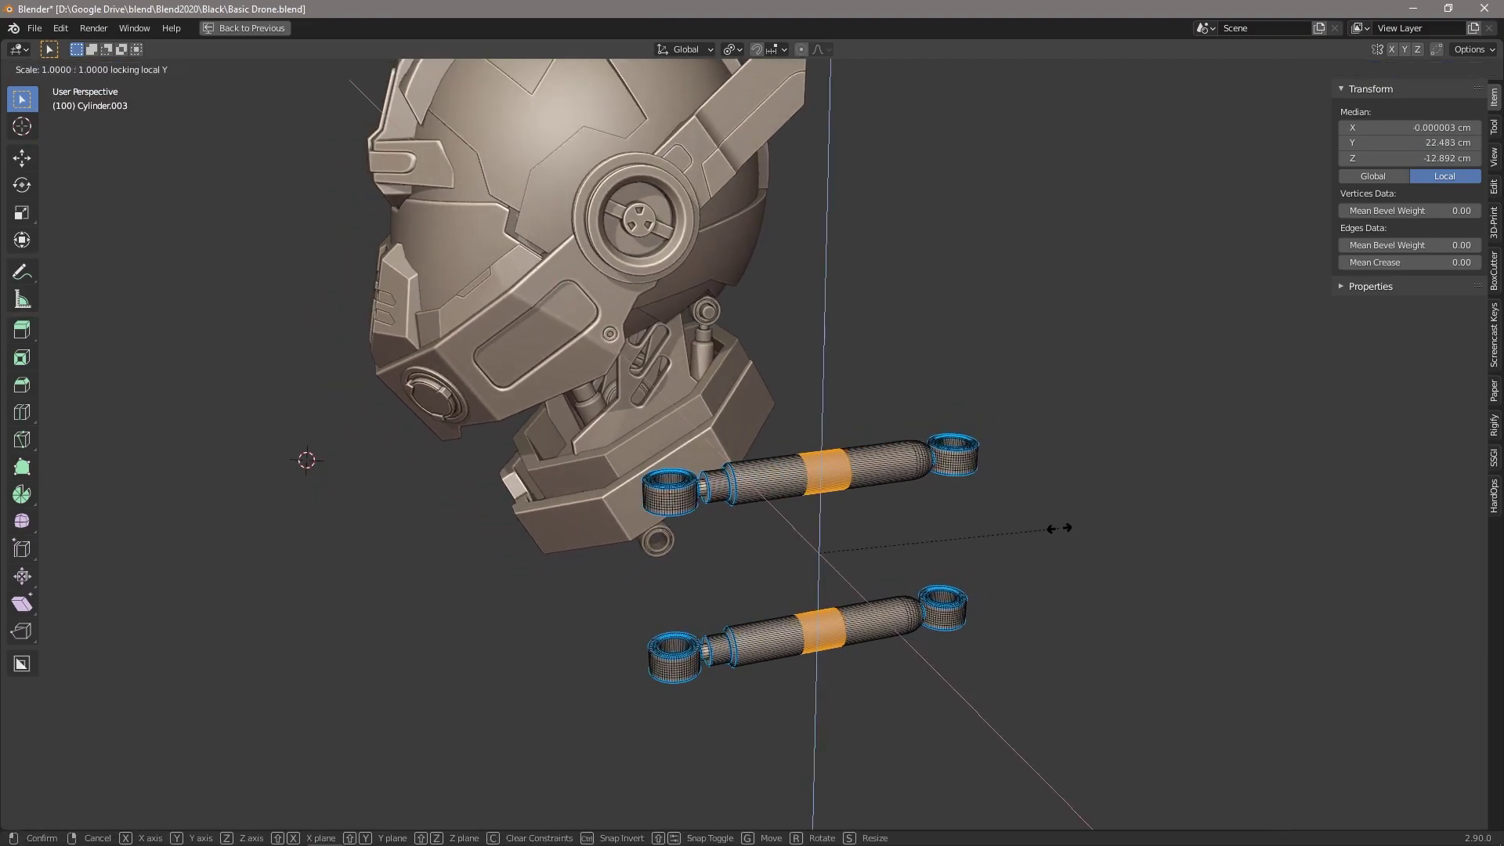
pyautogui.rightClick(1010, 522)
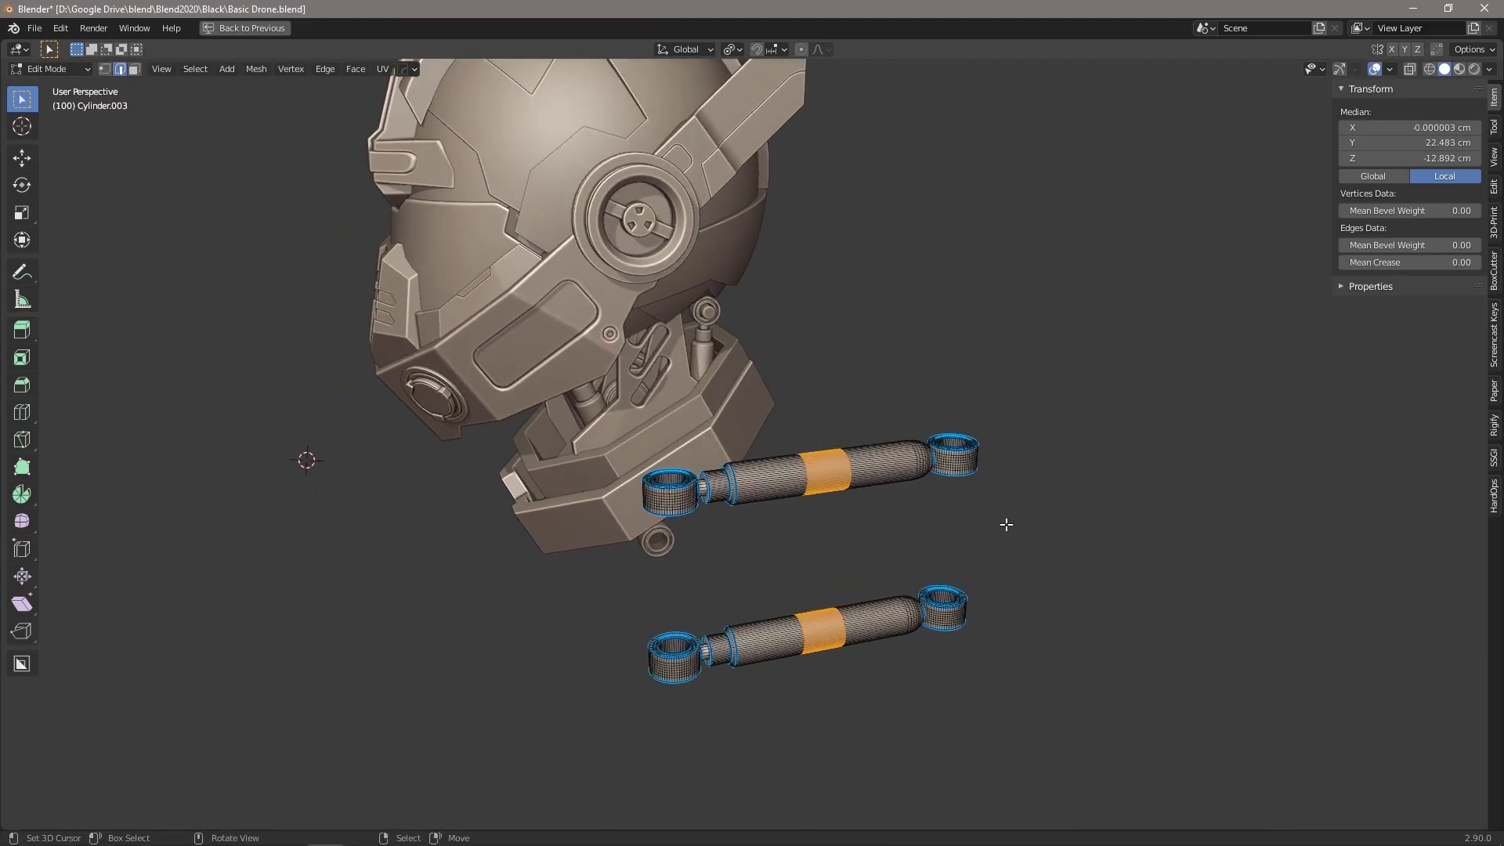
pyautogui.press('e')
pyautogui.rightClick(1007, 524)
pyautogui.press('s')
pyautogui.hotkey('shift', 'y')
pyautogui.hotkey('shift', 'y')
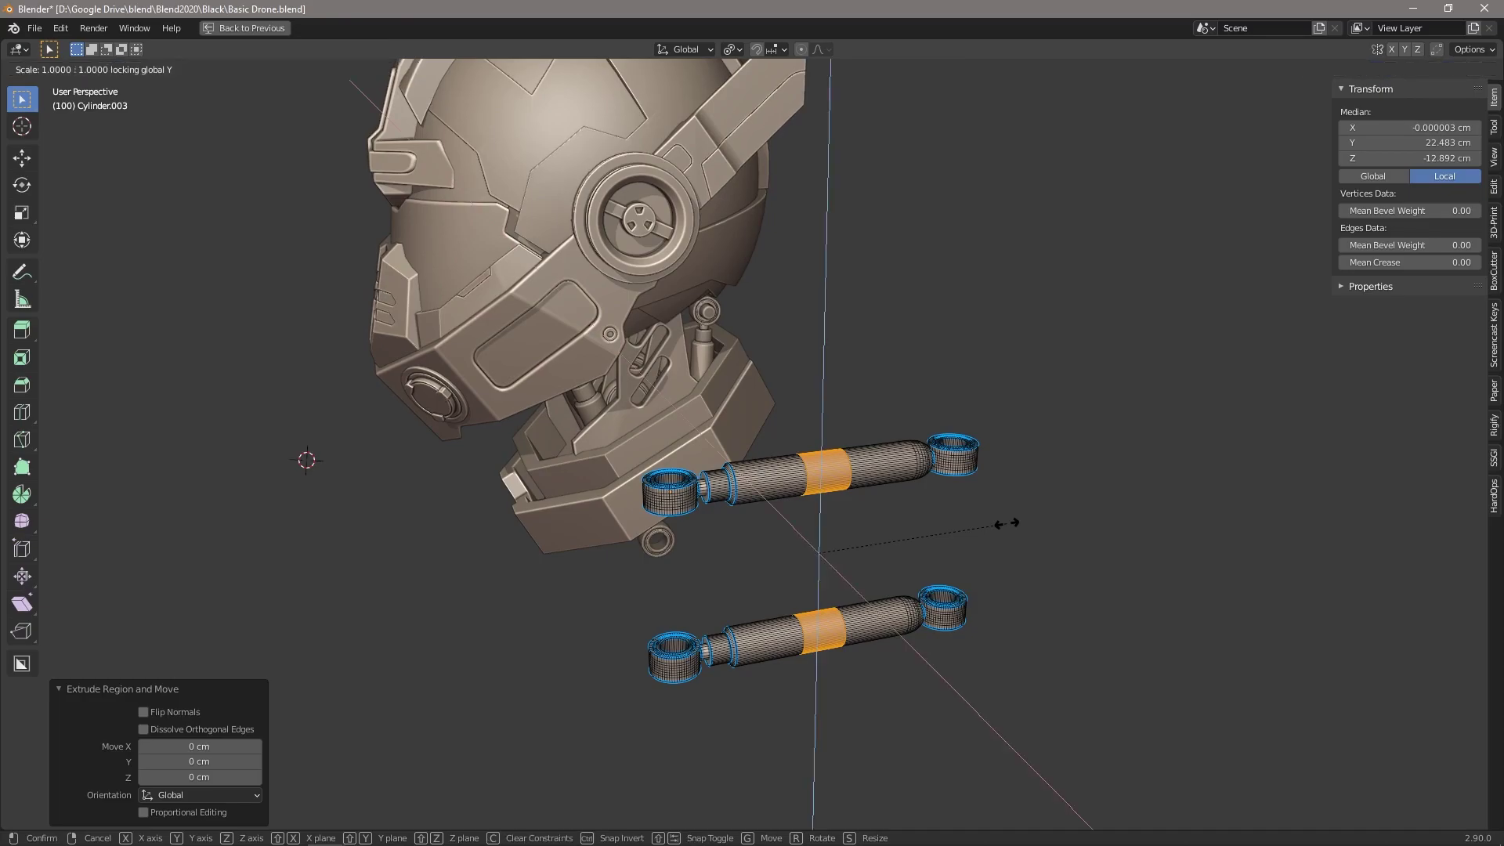
pyautogui.click(952, 521)
pyautogui.press('Tab')
pyautogui.moveTo(773, 567); pyautogui.dragTo(476, 492, button='middle')
# Step: Link Object Data from the grooved copies to the helmet's pistons with Ctrl+L, then inspect them
pyautogui.click(514, 451)
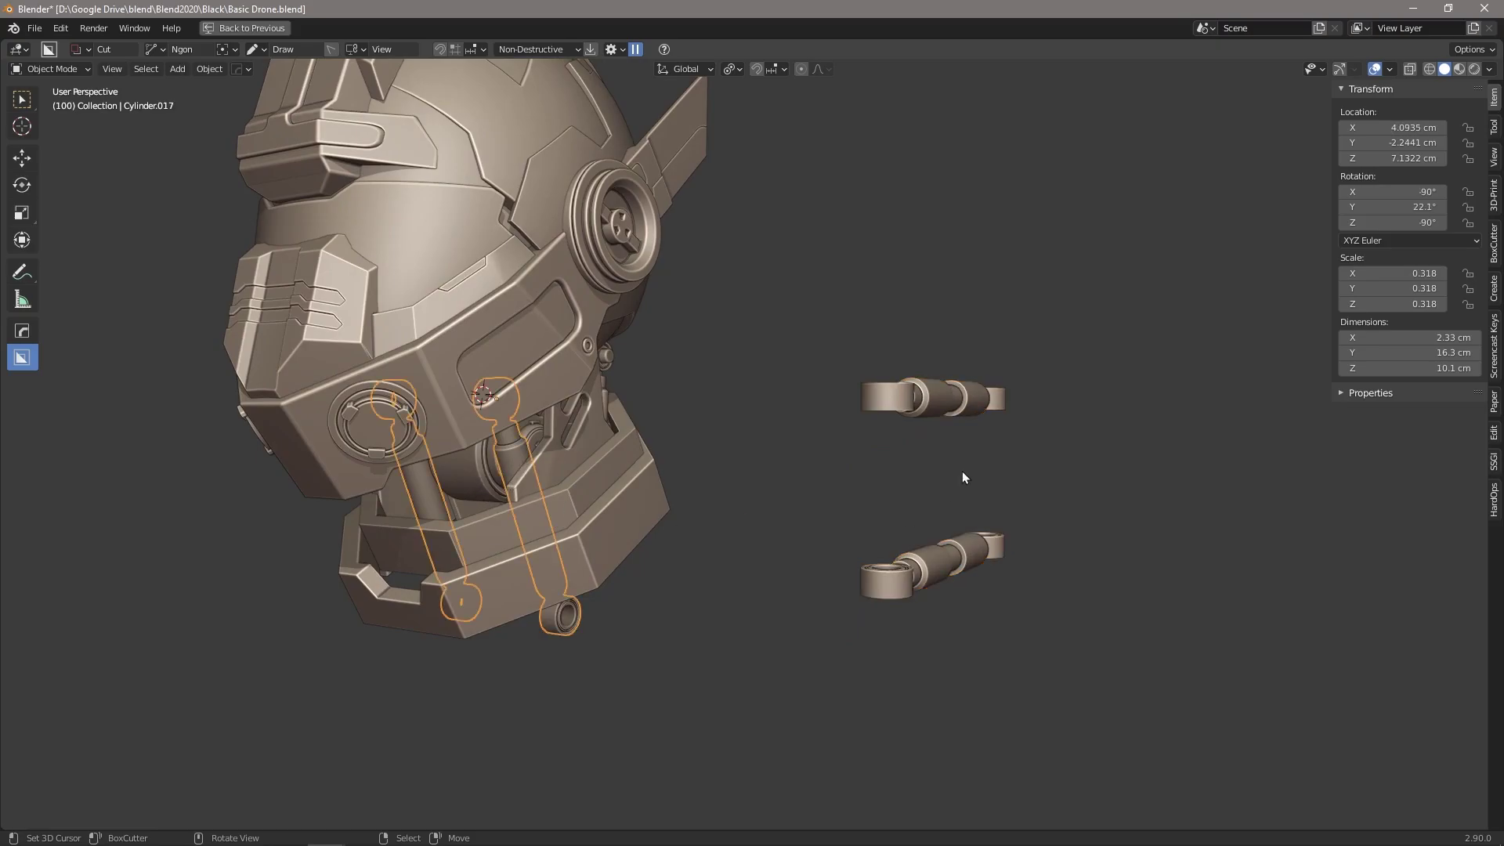
pyautogui.keyDown('shift'); pyautogui.click(955, 397); pyautogui.keyUp('shift')
pyautogui.hotkey('ctrl', 'l')
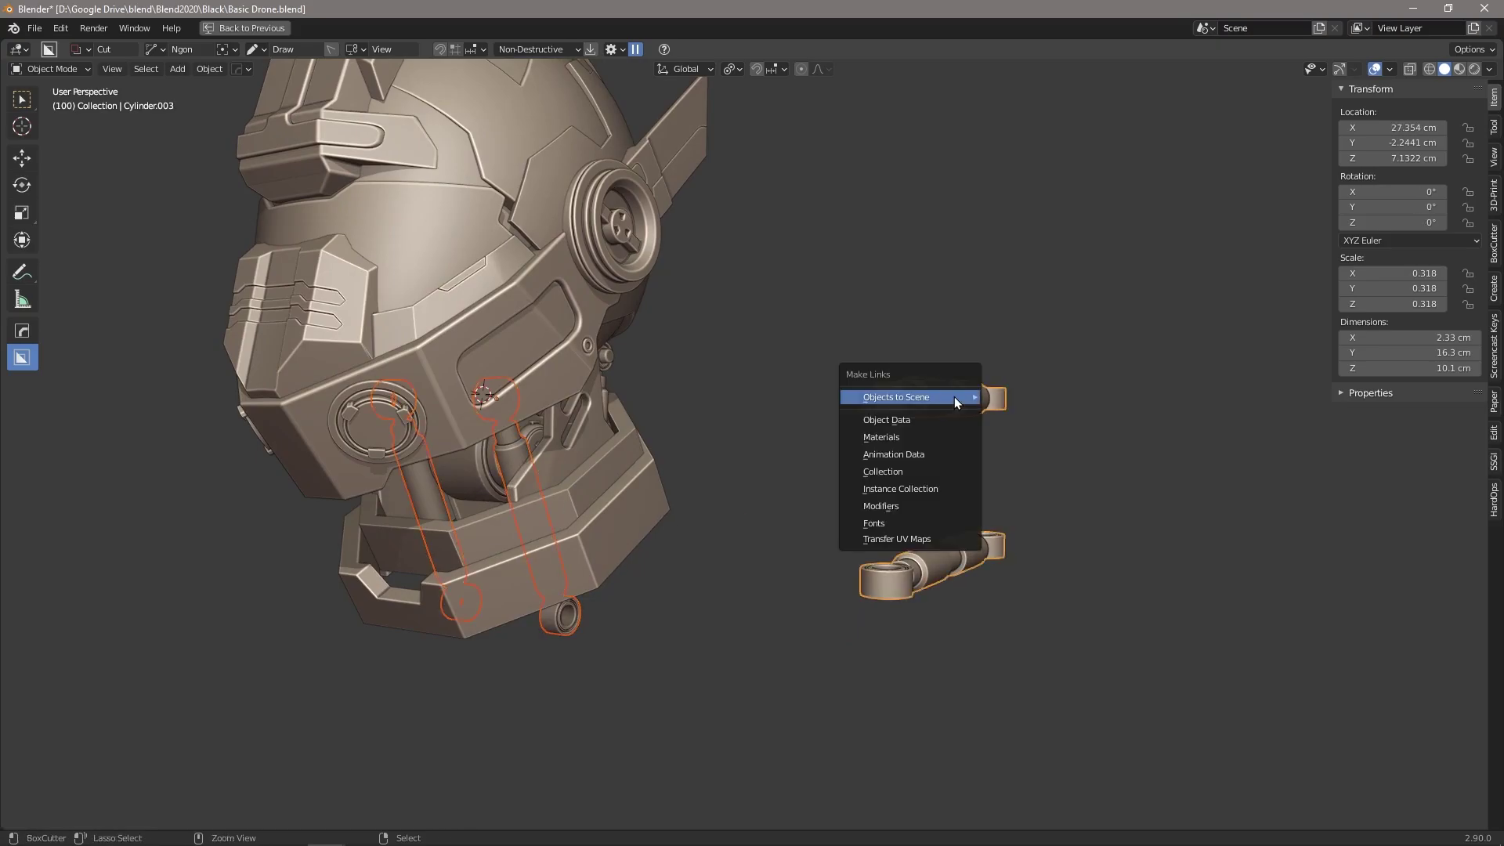
pyautogui.click(890, 417)
pyautogui.moveTo(744, 502); pyautogui.dragTo(555, 528, button='middle')
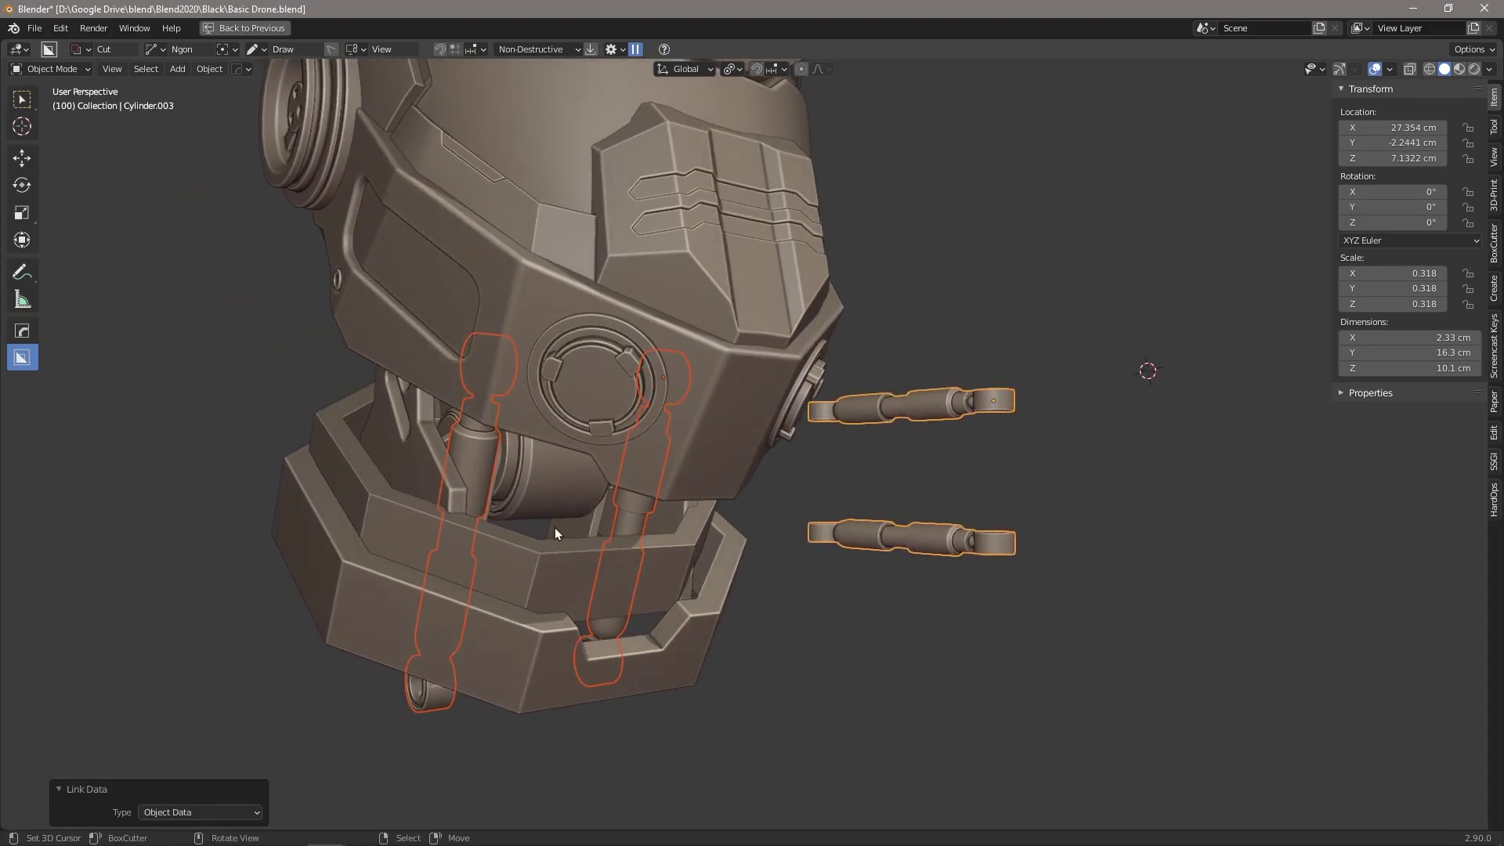
pyautogui.moveTo(899, 434); pyautogui.dragTo(922, 430, button='middle')
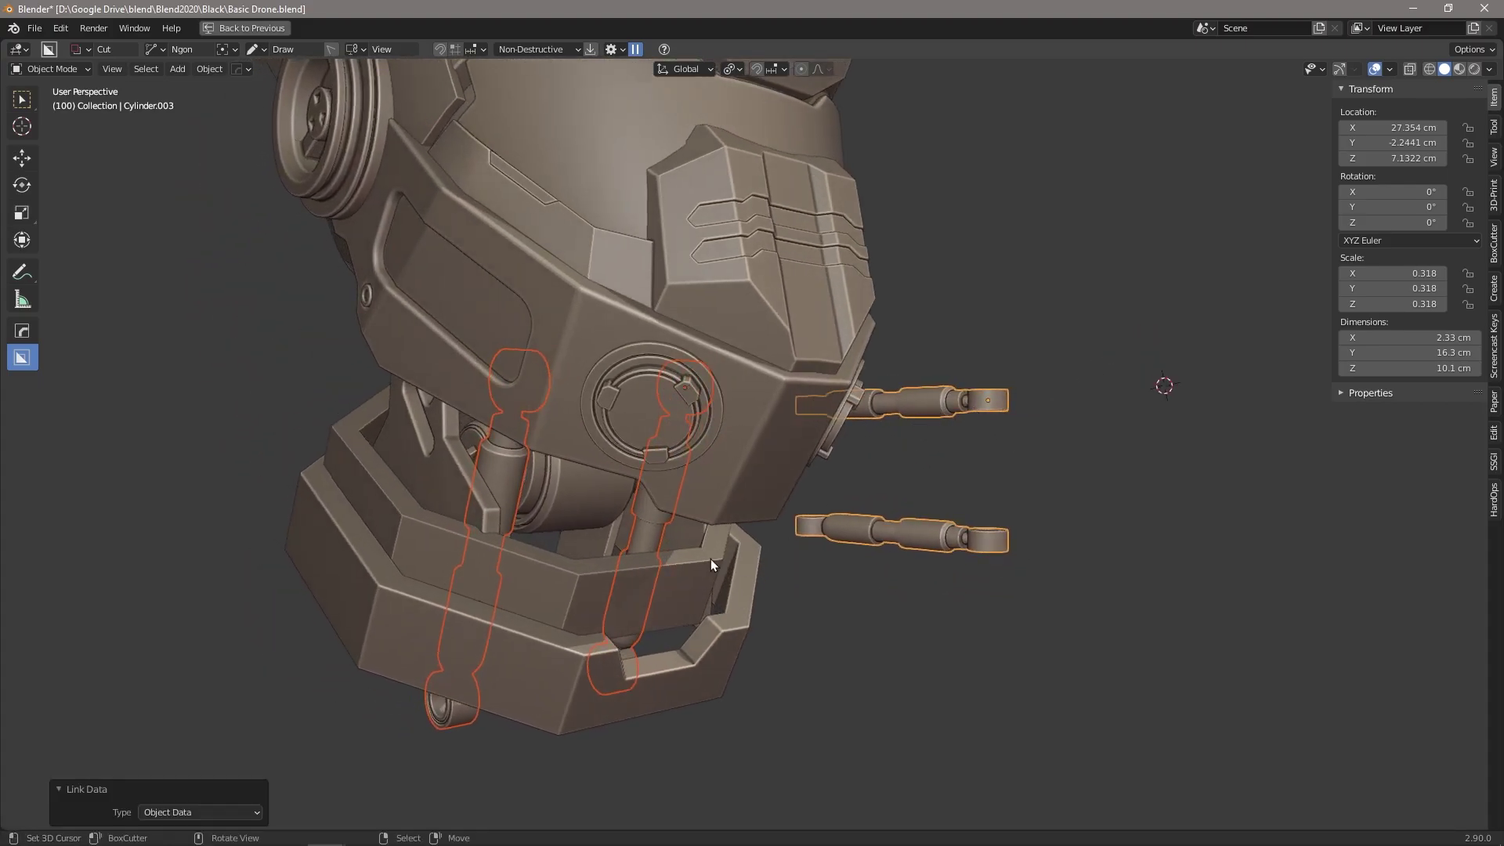
pyautogui.moveTo(711, 560); pyautogui.dragTo(909, 507, button='middle')
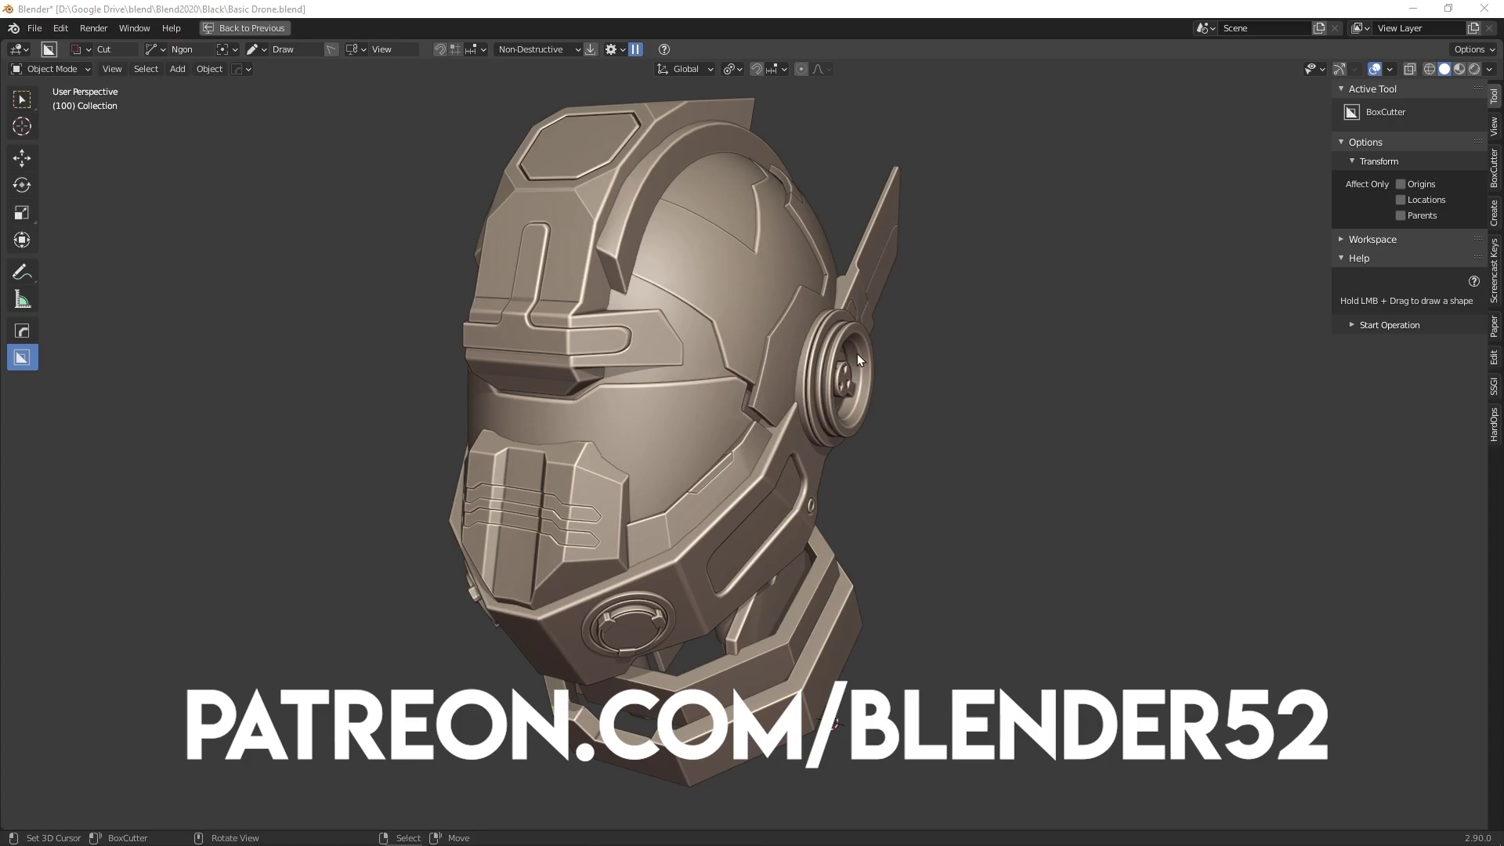
# Step: Orbit around the finished helmet to show its other side
pyautogui.moveTo(556, 393)
pyautogui.mouseDown(button='middle')
pyautogui.moveTo(471, 402)
pyautogui.moveTo(546, 403)
pyautogui.mouseUp(button='middle')
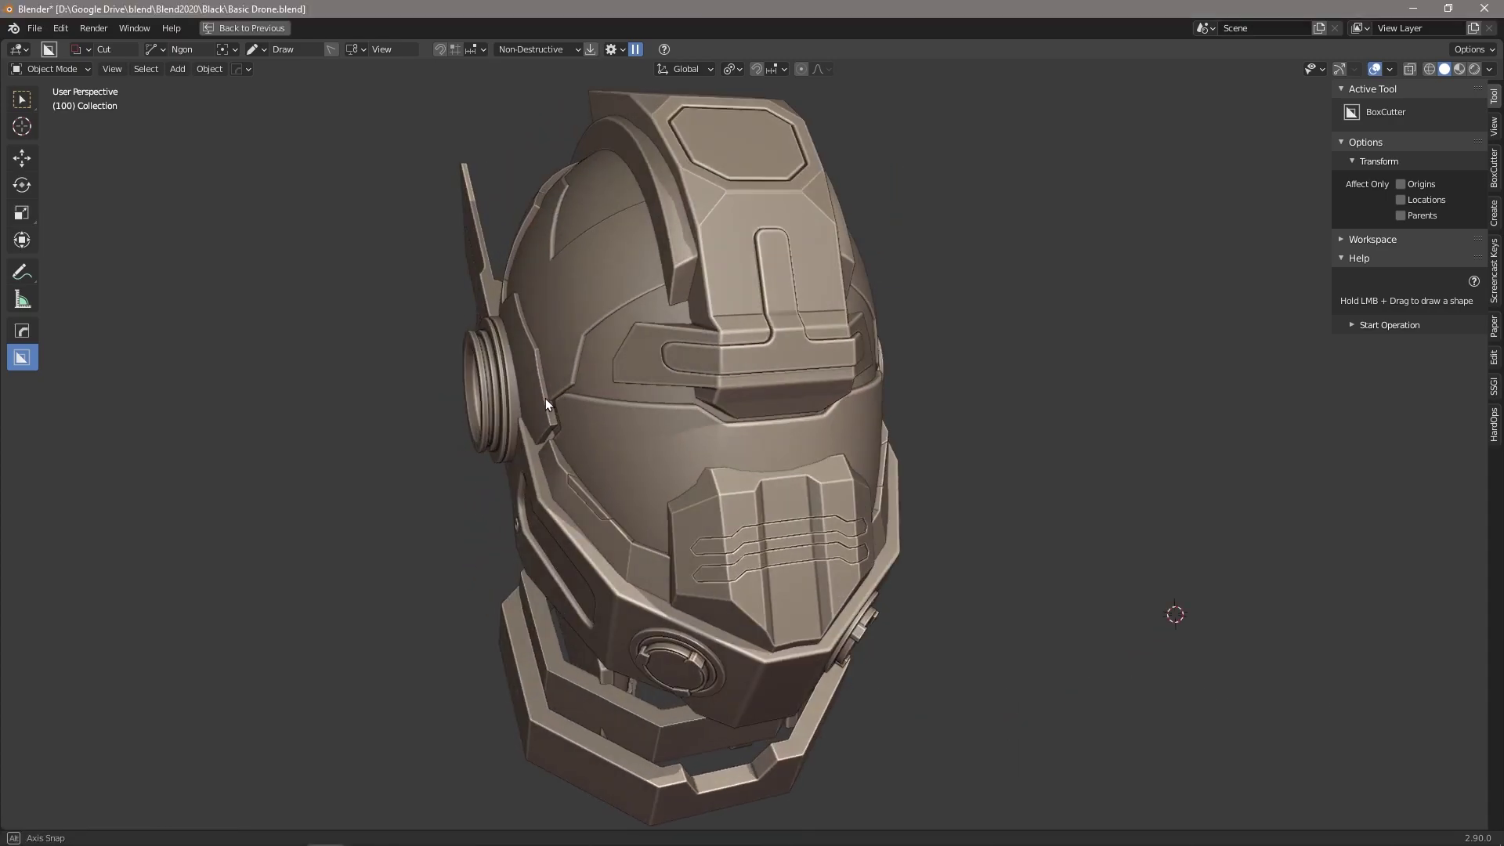